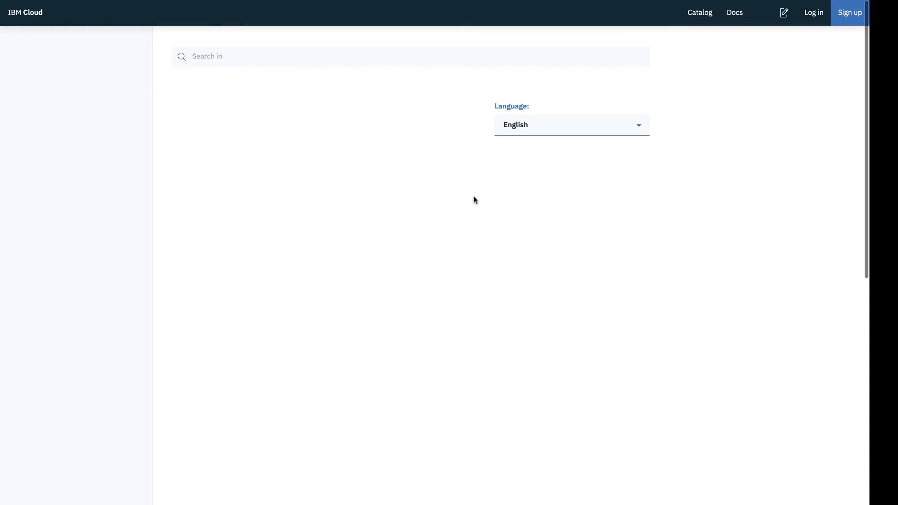
- Read the Build a network tutorial from the sample network structure through creating the peer organization's CA and registering identities
scroll(662, 382, down, 10)
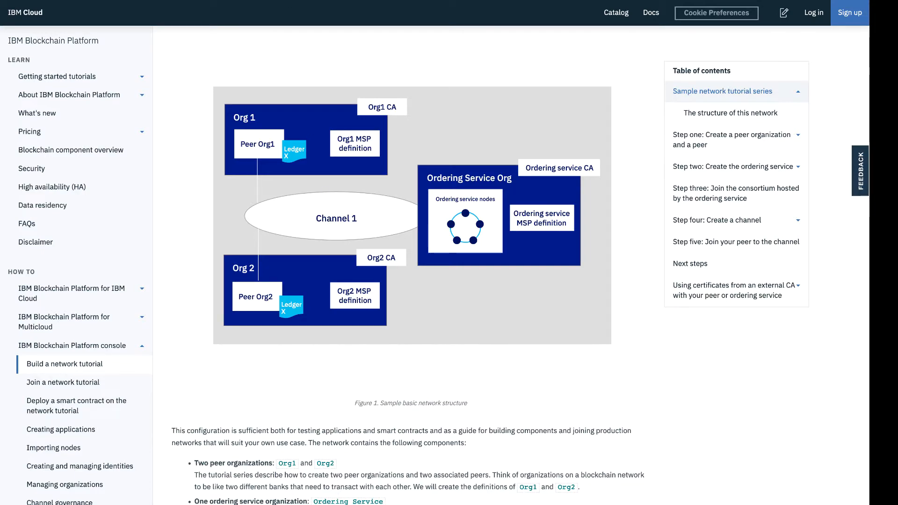
scroll(421, 212, down, 20)
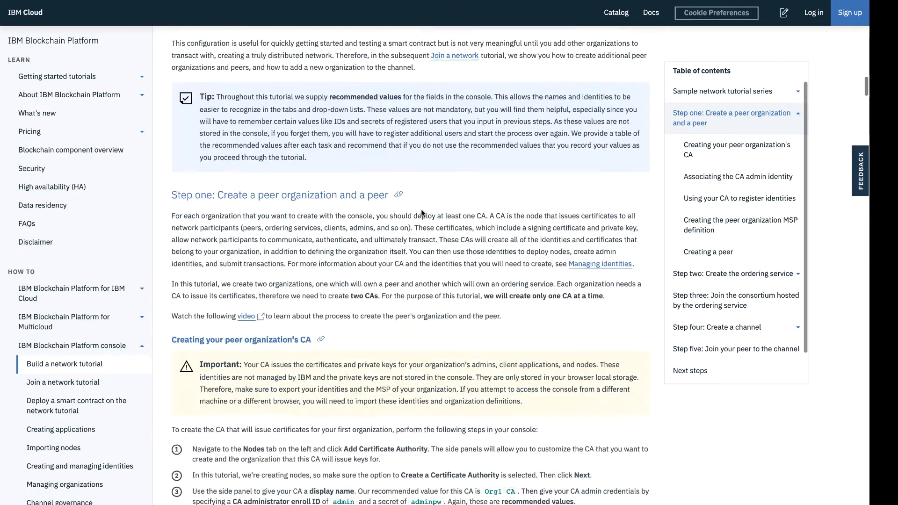
scroll(421, 213, down, 9)
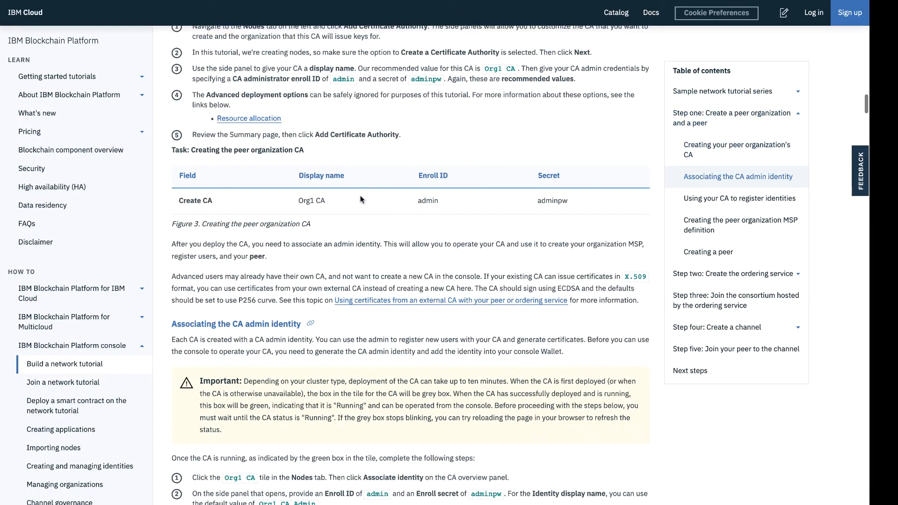
scroll(453, 261, down, 8)
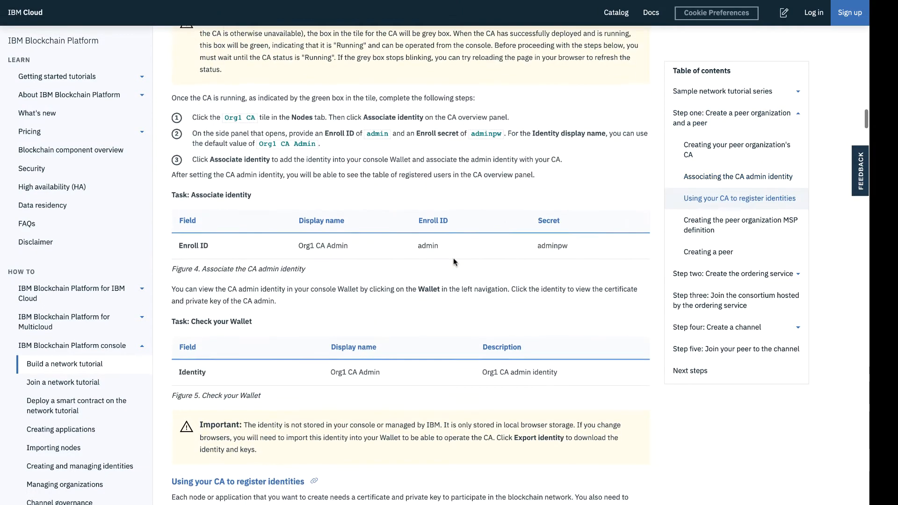
scroll(453, 261, down, 2)
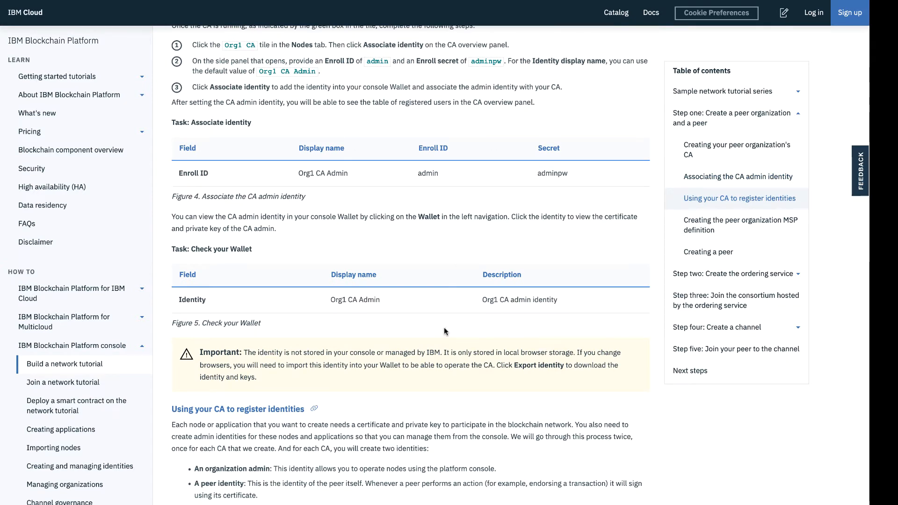
scroll(444, 330, down, 9)
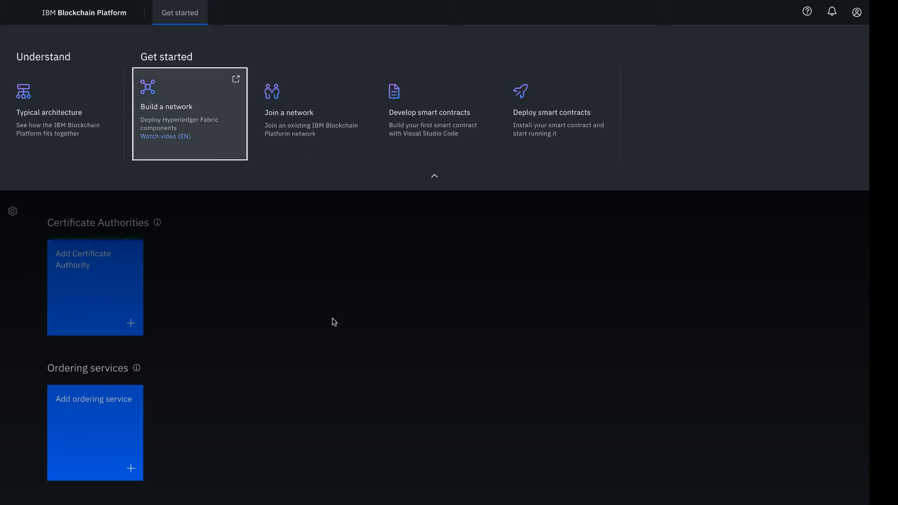
- Dismiss the Get started overview and read the explanation of Certificate Authorities on the Nodes page
click(359, 303)
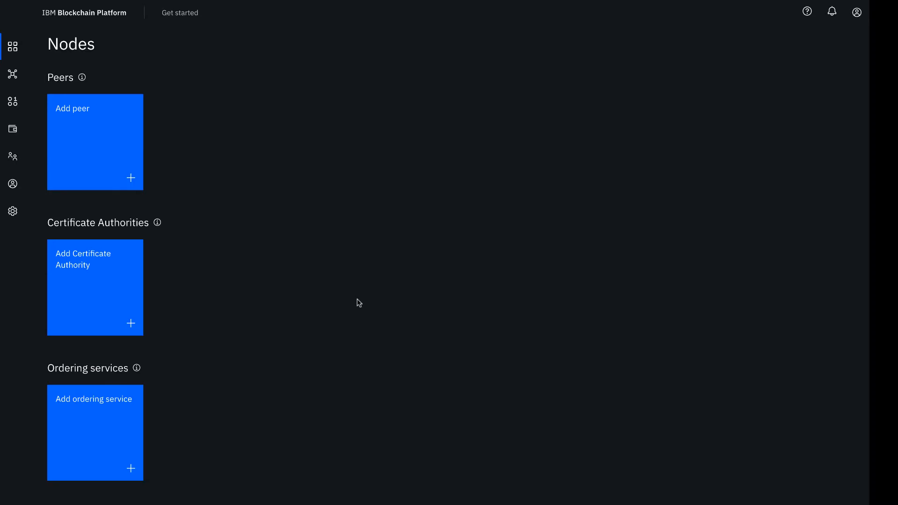
click(158, 224)
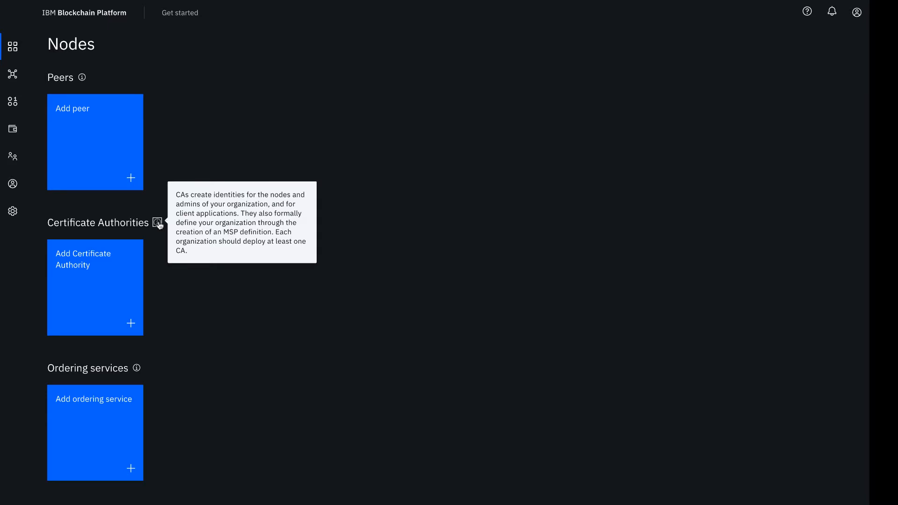
click(180, 296)
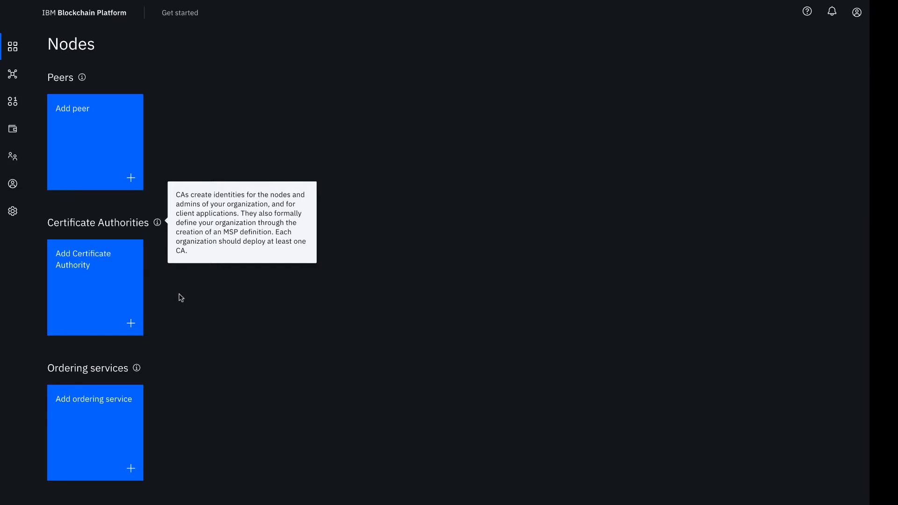
- Start creating an IBM Cloud Certificate Authority with the display name Org1 CA
click(91, 280)
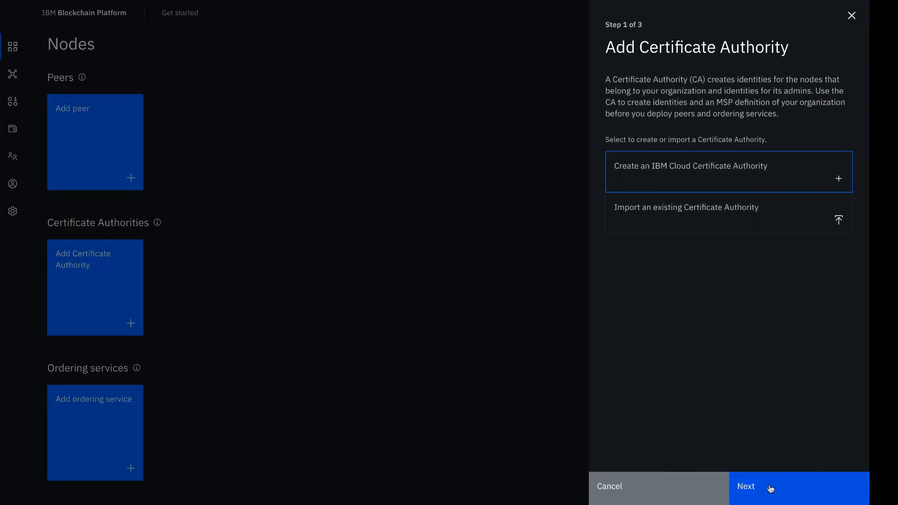
click(770, 488)
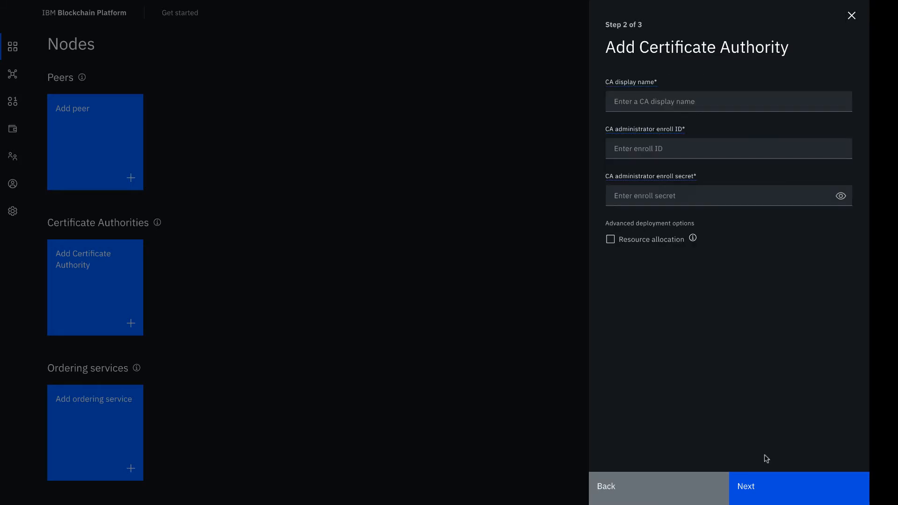
click(704, 101)
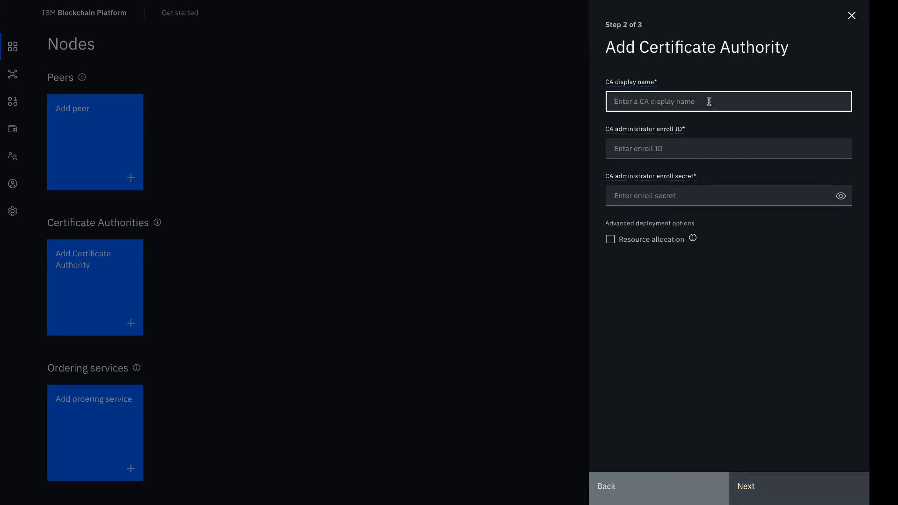
text(Org1 )
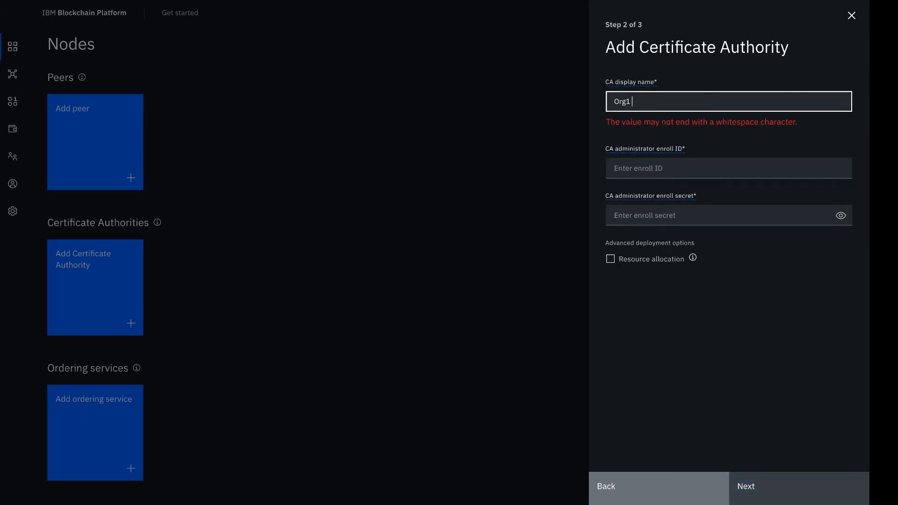
text(CA)
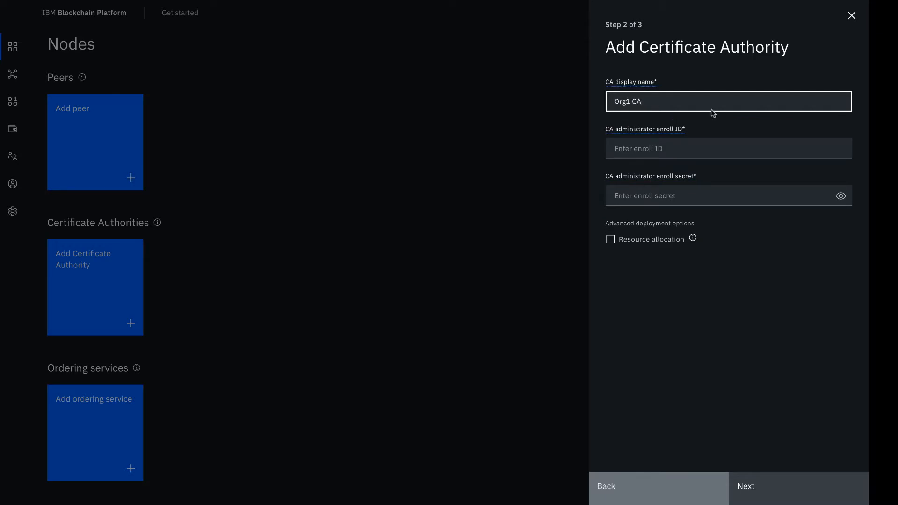
- Set the CA administrator enroll ID to admin, fill in the CA administrator enroll secret and reveal it for checking
click(728, 151)
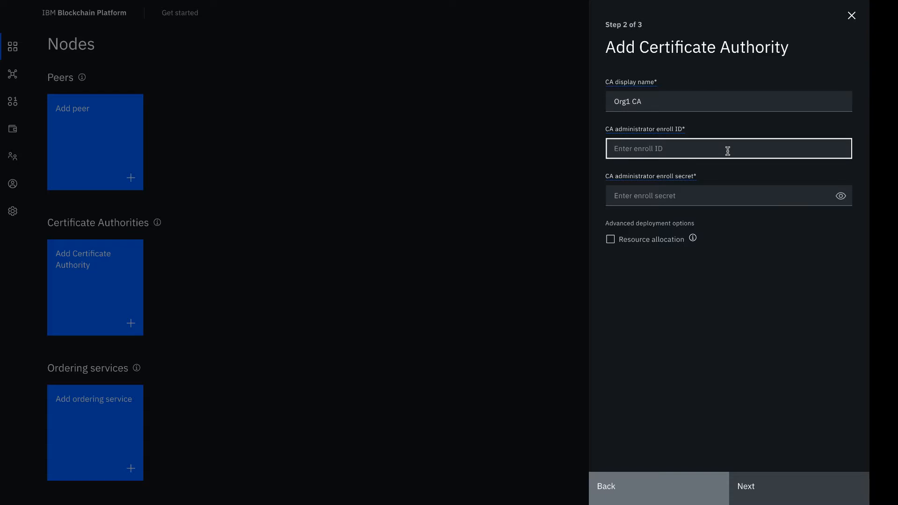
text(admi)
key(BackSpace)
key(BackSpace)
text(dmin)
click(736, 188)
text(admin)
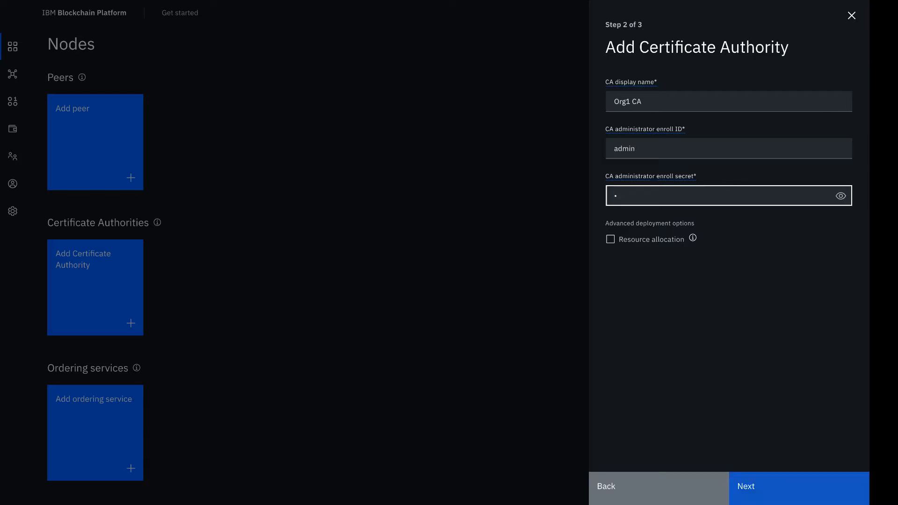
text(pw)
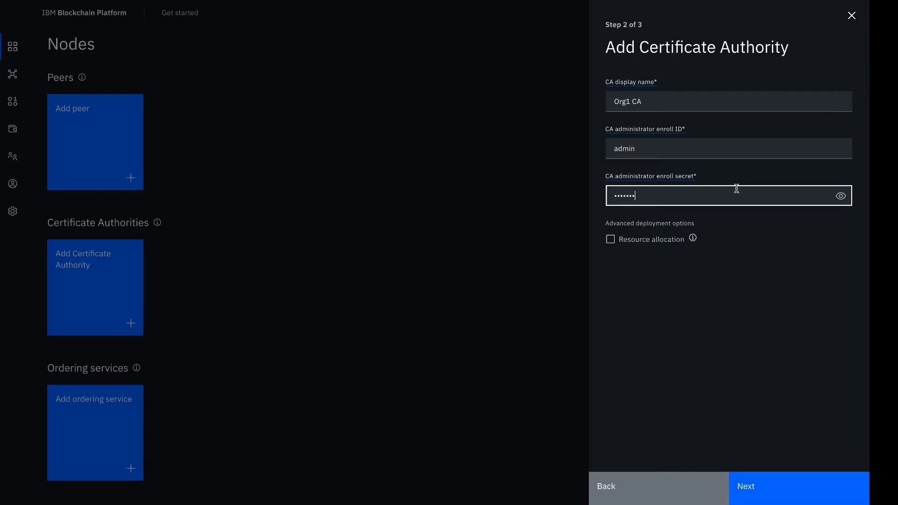
click(841, 195)
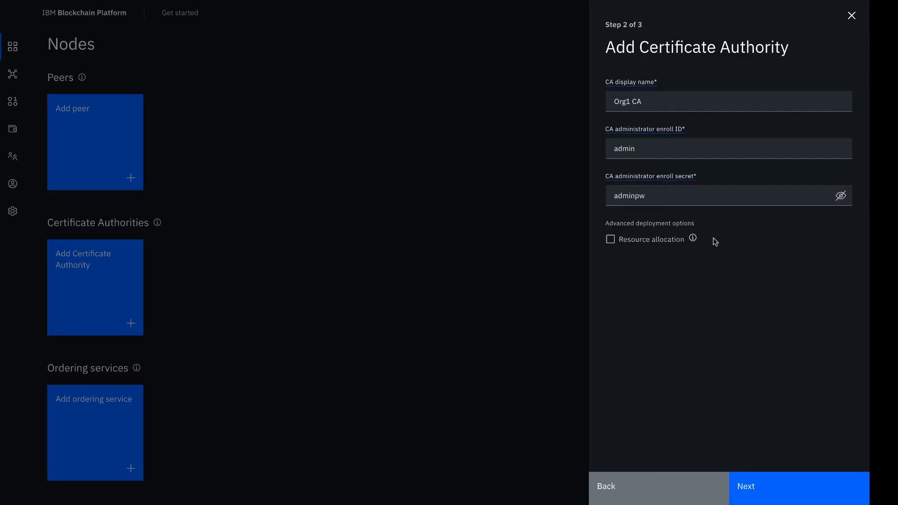
- Check the resource allocation option, leave it off, and add the Certificate Authority with default resources
click(693, 239)
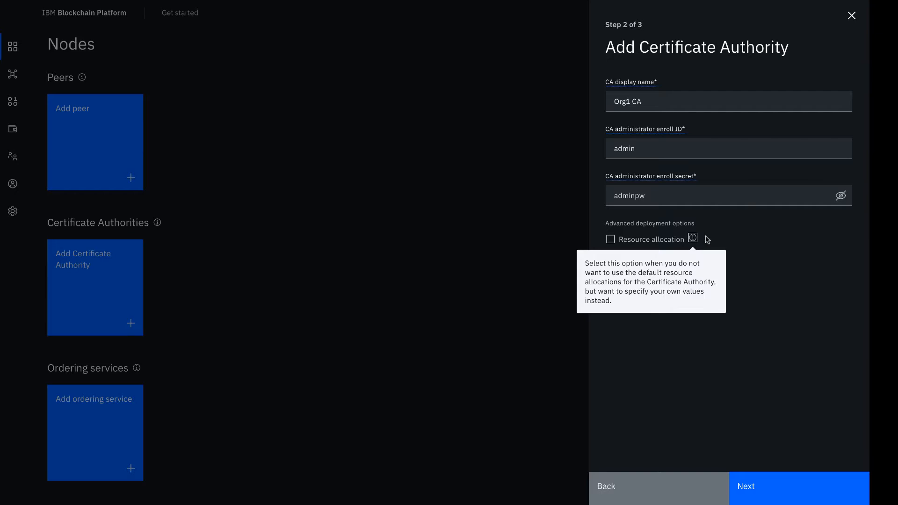
click(707, 239)
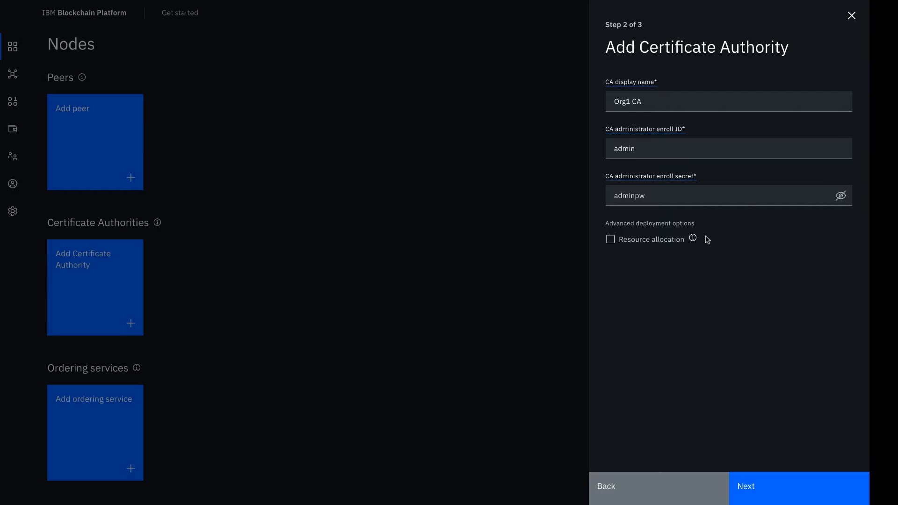
click(611, 239)
click(610, 240)
click(778, 489)
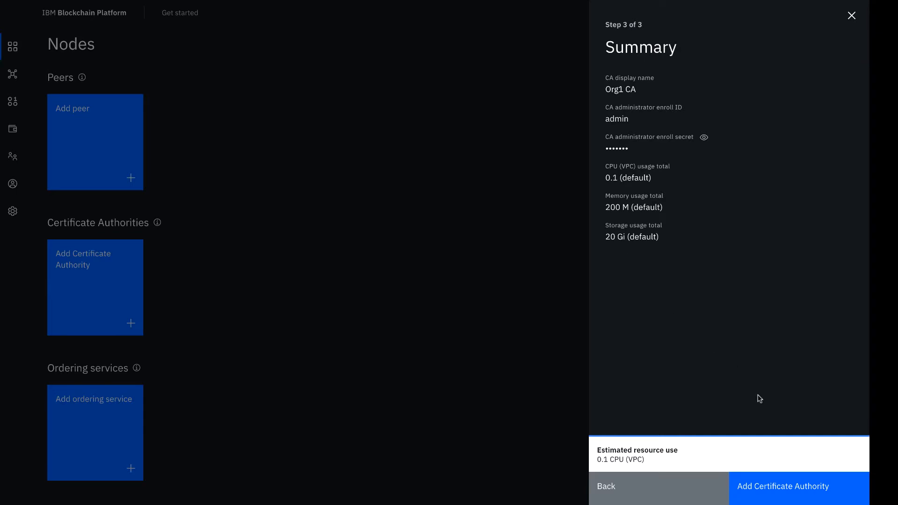
click(782, 493)
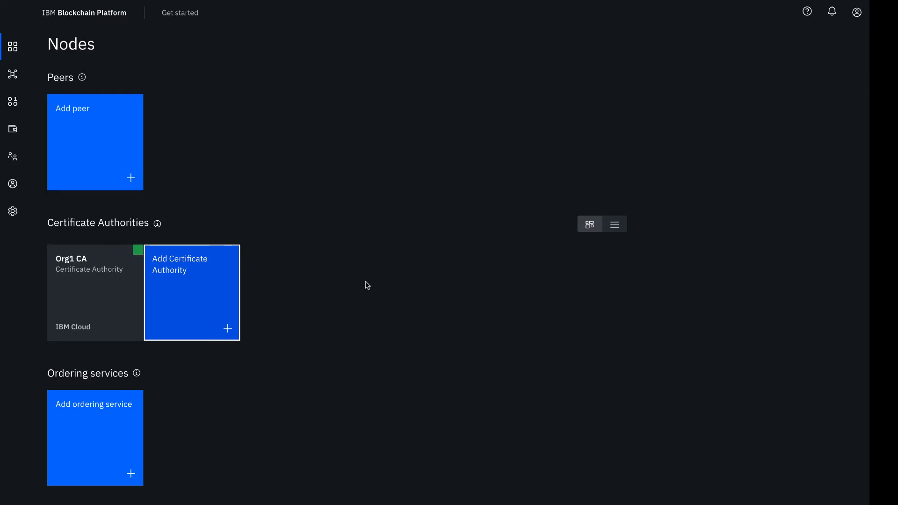
- Open the Org1 CA node and associate its admin identity using enroll ID admin and the enroll secret
mouse_move(139, 254)
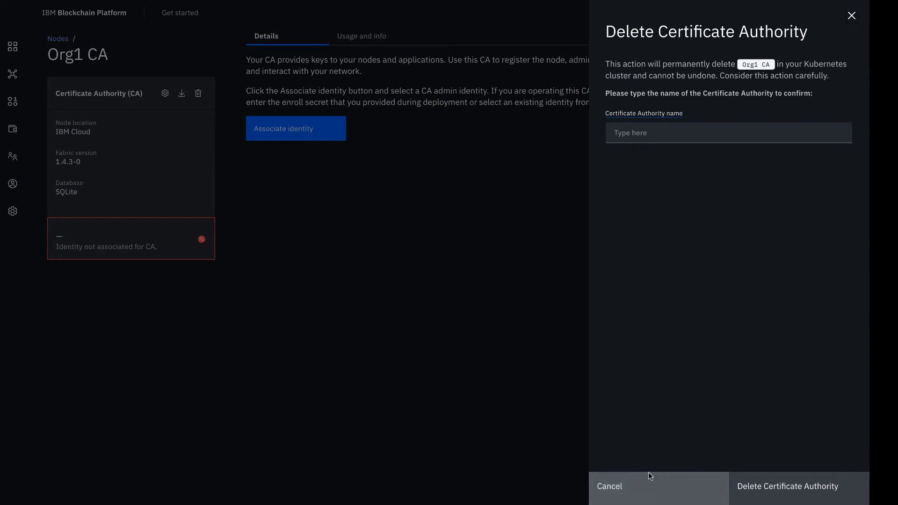
click(646, 481)
click(306, 132)
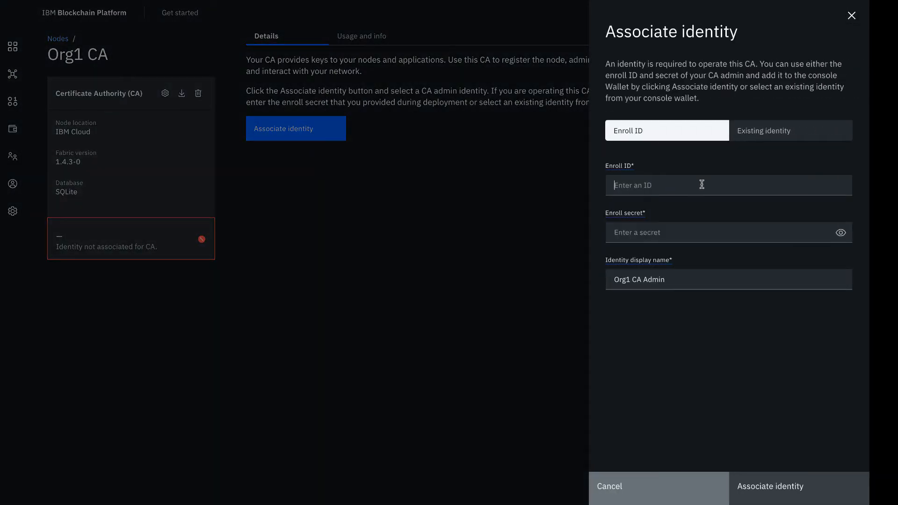
click(702, 184)
text(admin)
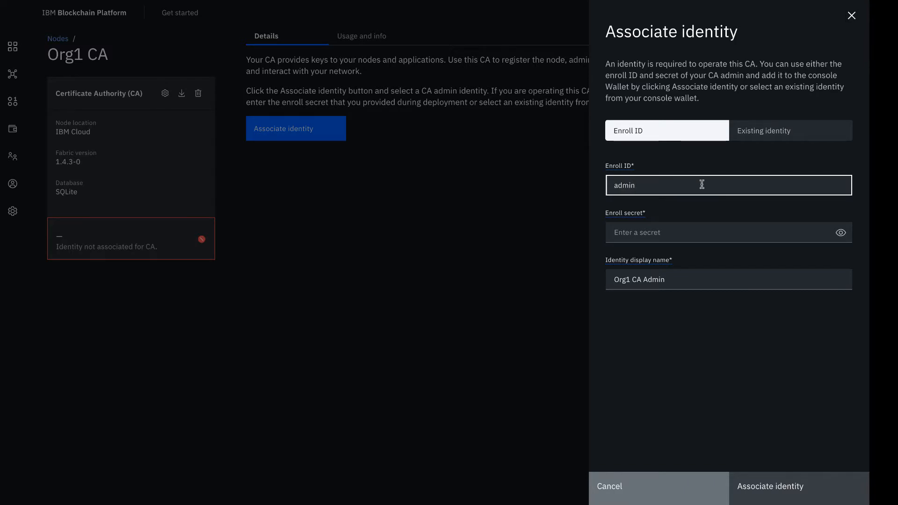
click(718, 234)
text(adminpw)
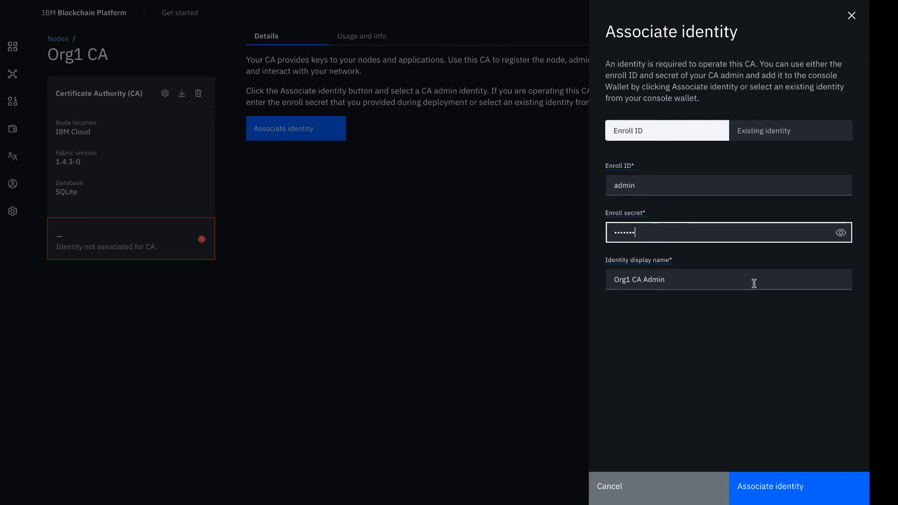
click(778, 487)
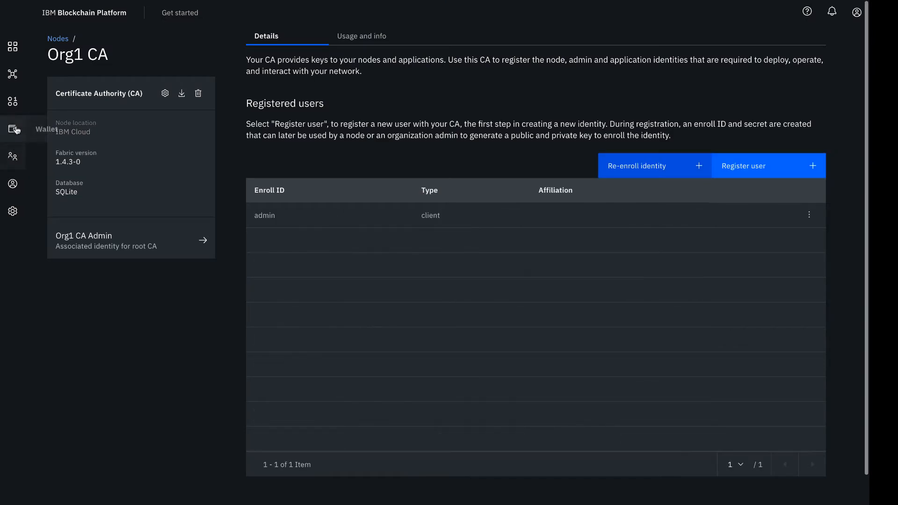
- Check the Org1 CA Admin identity in the wallet and return to the Org1 CA node's details
click(14, 129)
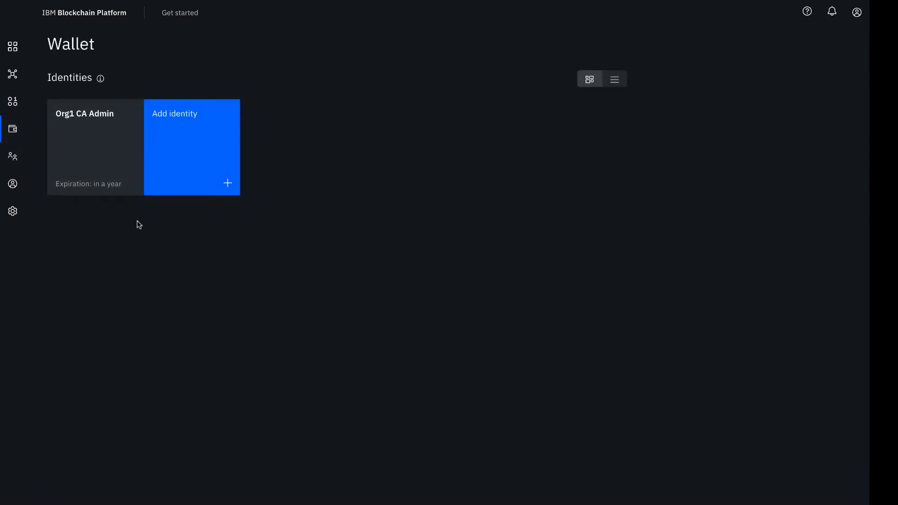
click(13, 47)
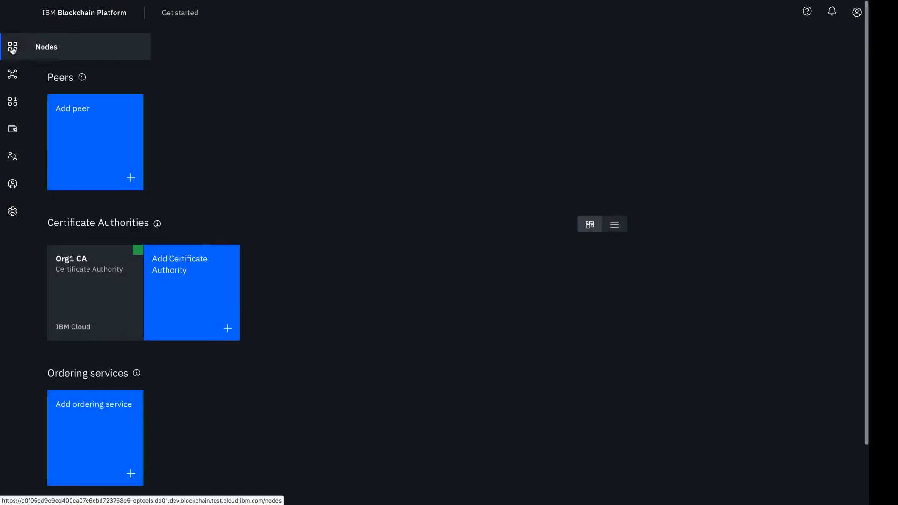
click(91, 284)
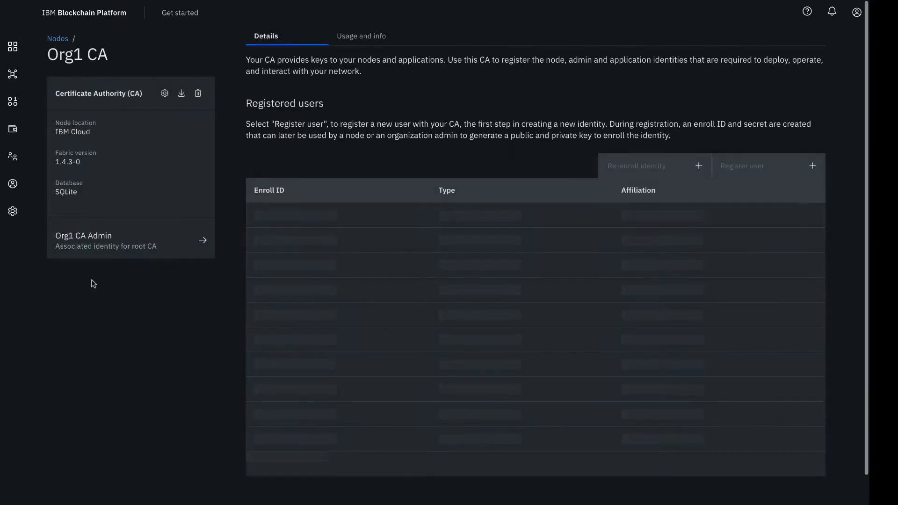
- Start registering a user on Org1 CA with enroll ID org1admin, fill in the enroll secret and reveal it for checking
click(757, 167)
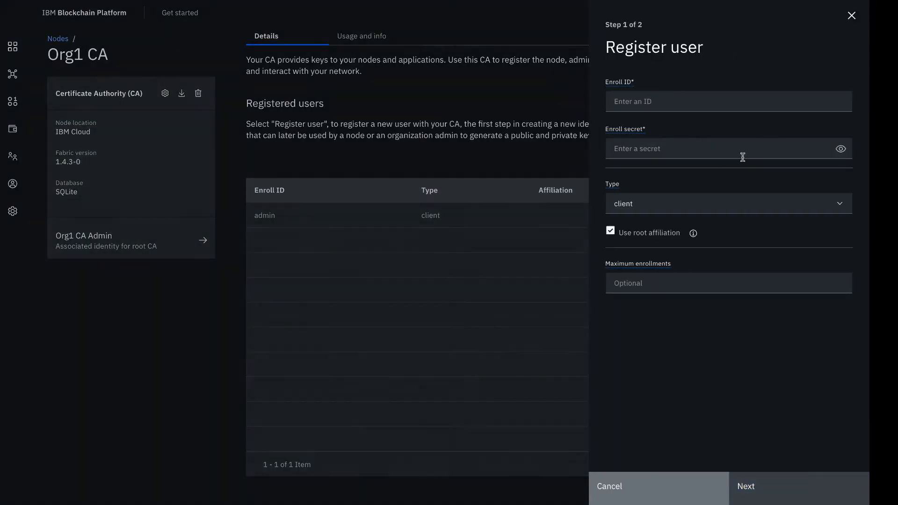
click(721, 101)
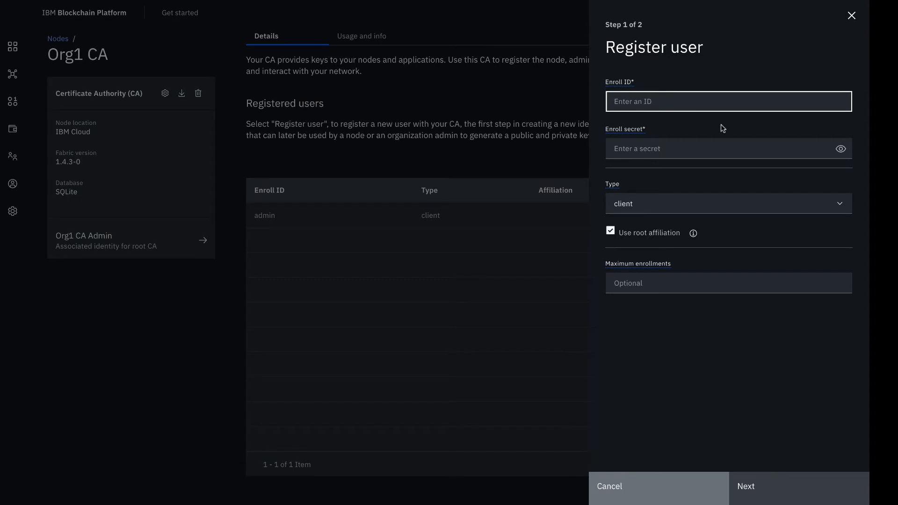
text(org1admin)
click(721, 148)
text(org1a)
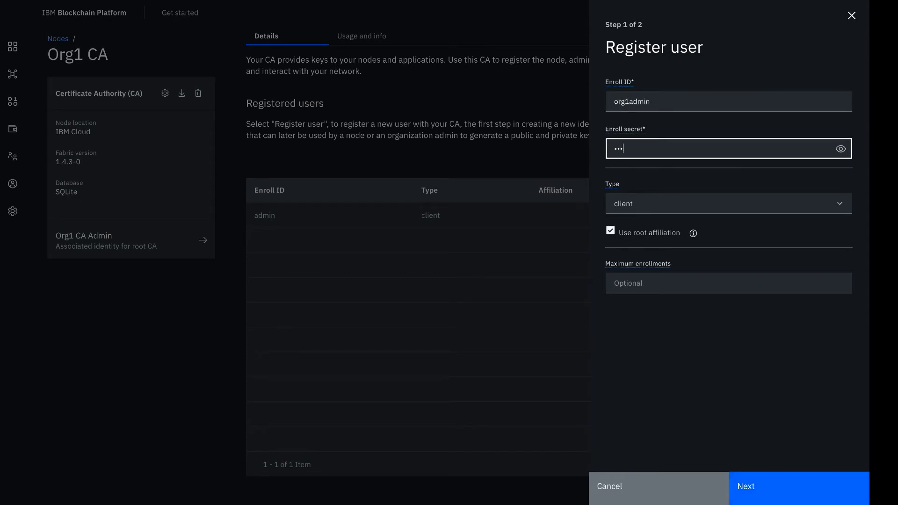
text(dminpw)
click(840, 149)
- Set the user type to admin and register org1admin without adding attributes
click(771, 201)
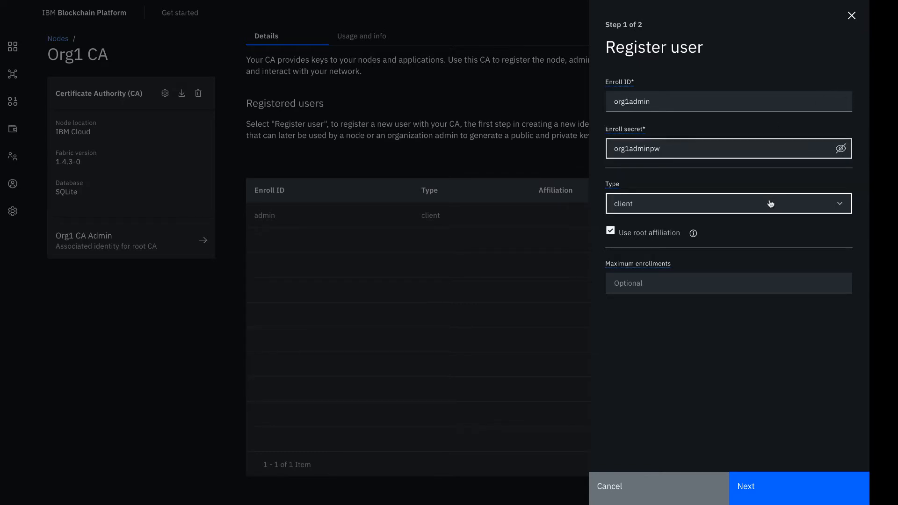
click(743, 247)
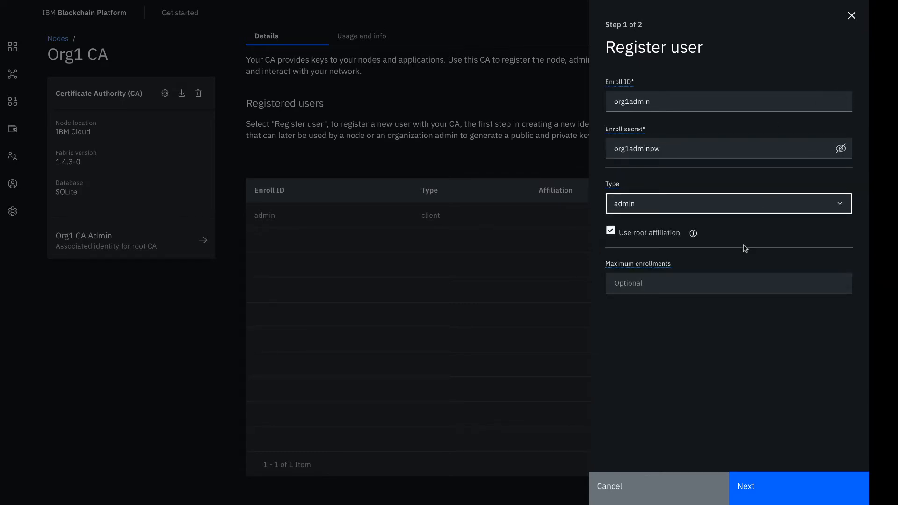
click(775, 489)
click(775, 489)
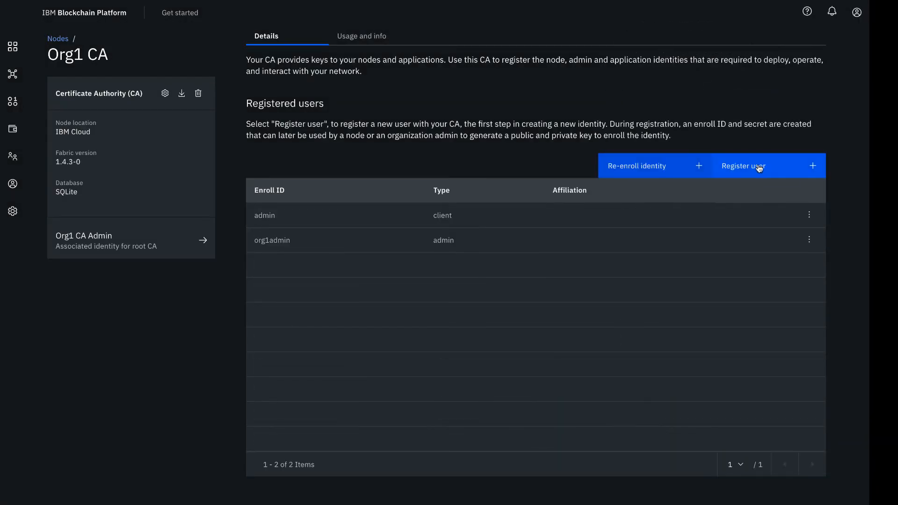
- Start registering another user with enroll ID peer1, fill in the enroll secret and reveal it for checking
click(759, 168)
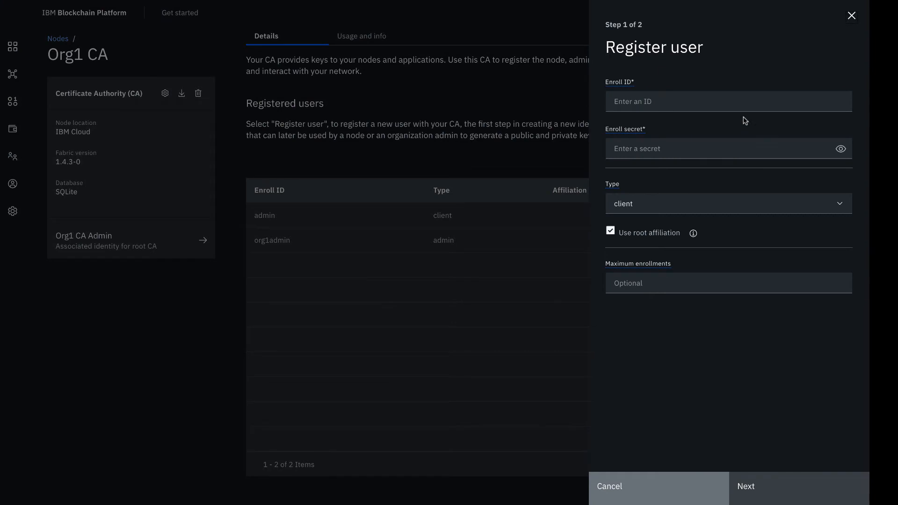
click(739, 104)
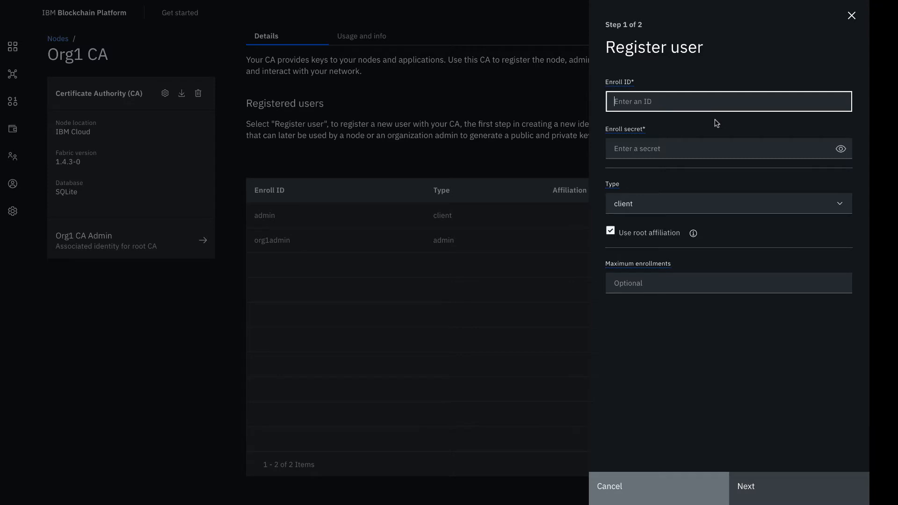
text(peer1)
click(695, 147)
text(peer)
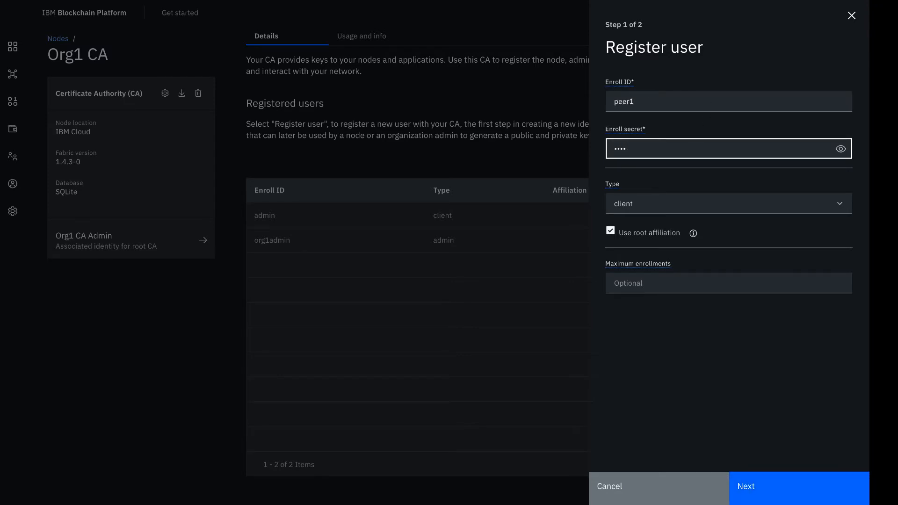
text(1pw)
click(841, 148)
- Set the user type to peer and register peer1 without adding attributes
click(733, 210)
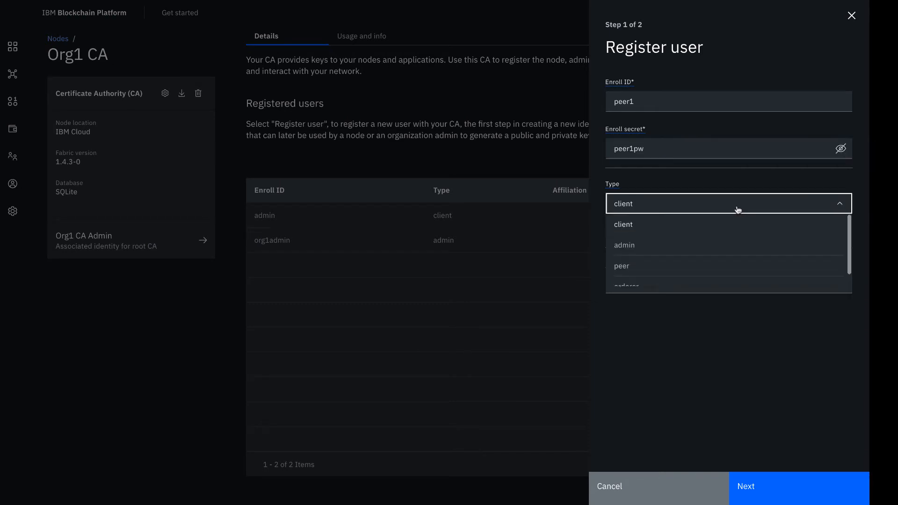
click(722, 269)
click(757, 486)
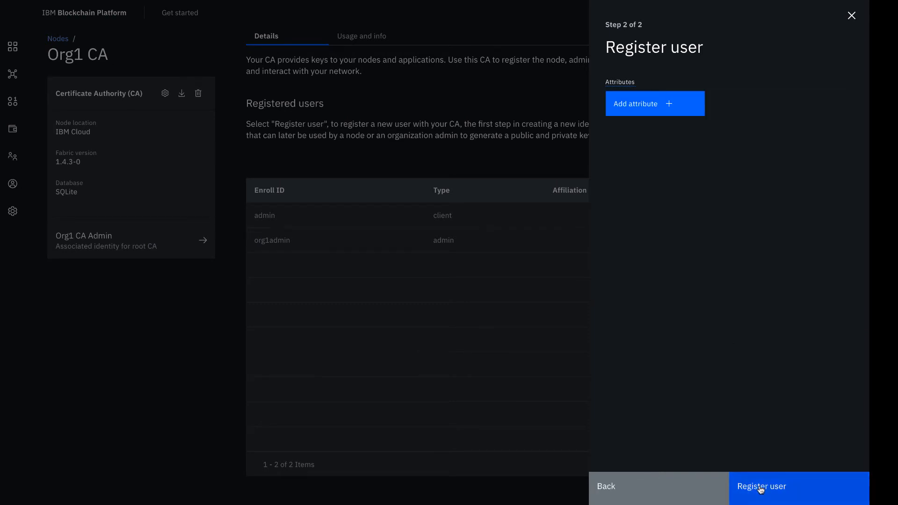
click(760, 487)
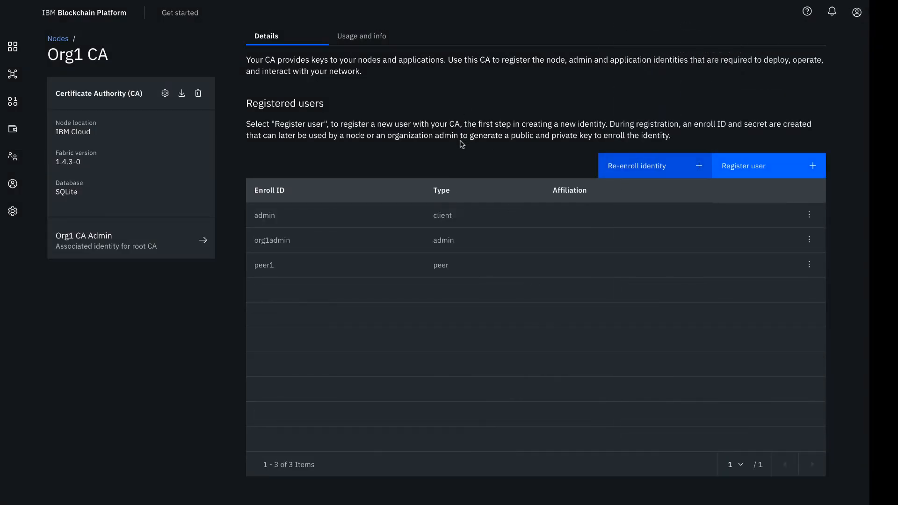
- Start a new MSP definition for the organization with display name Org1 MSP and MSP ID org1msp
click(12, 158)
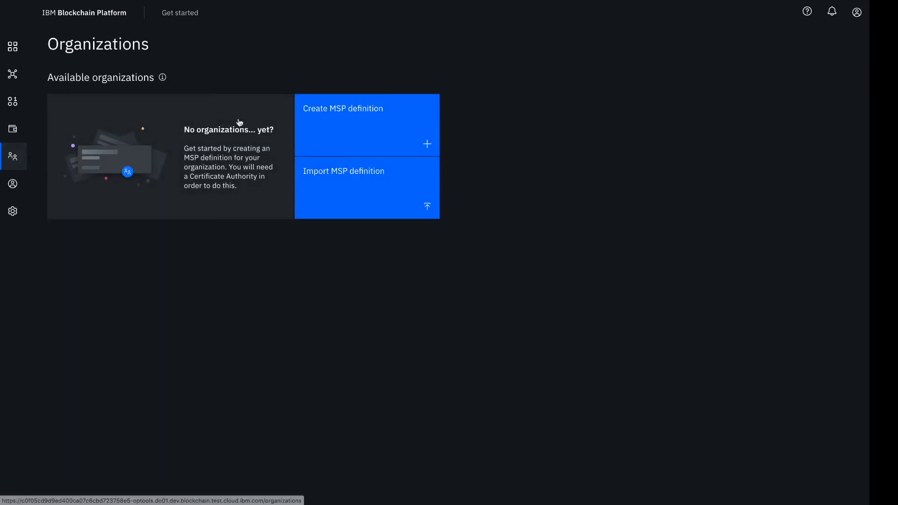
click(378, 118)
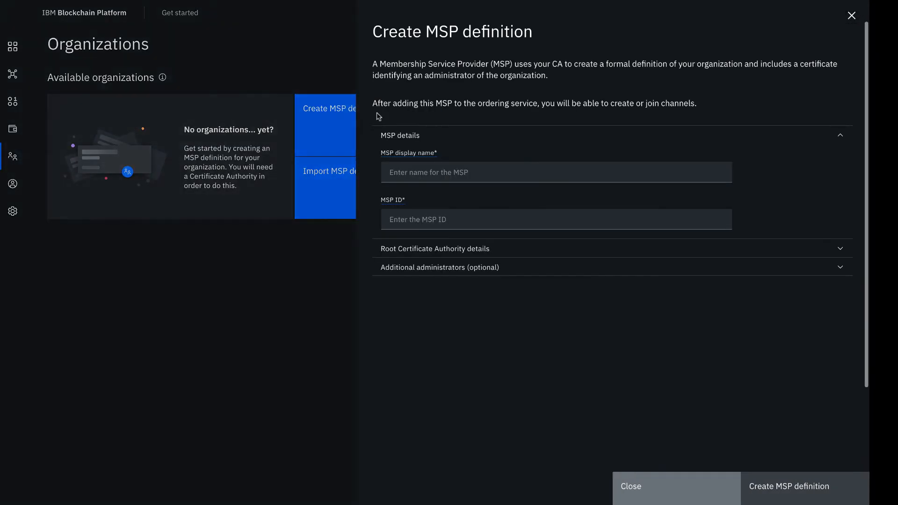
click(527, 172)
text(O)
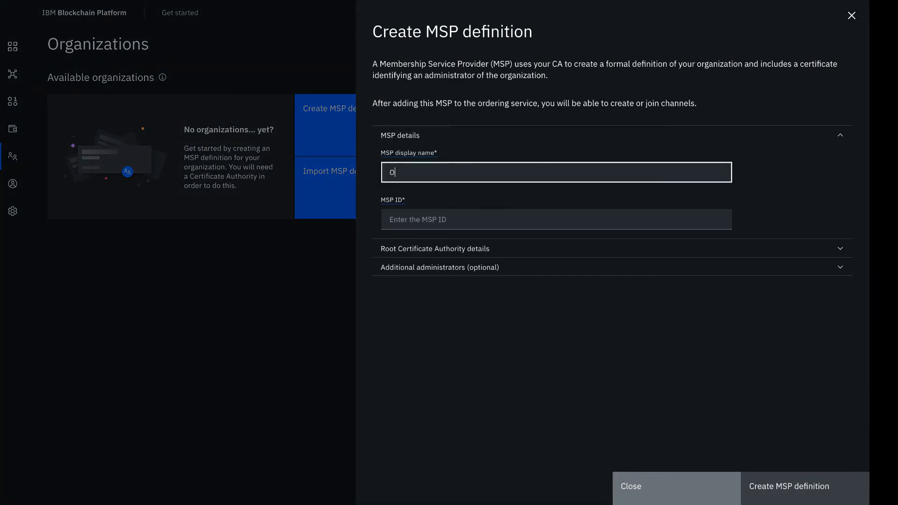
text(rg1 MSP)
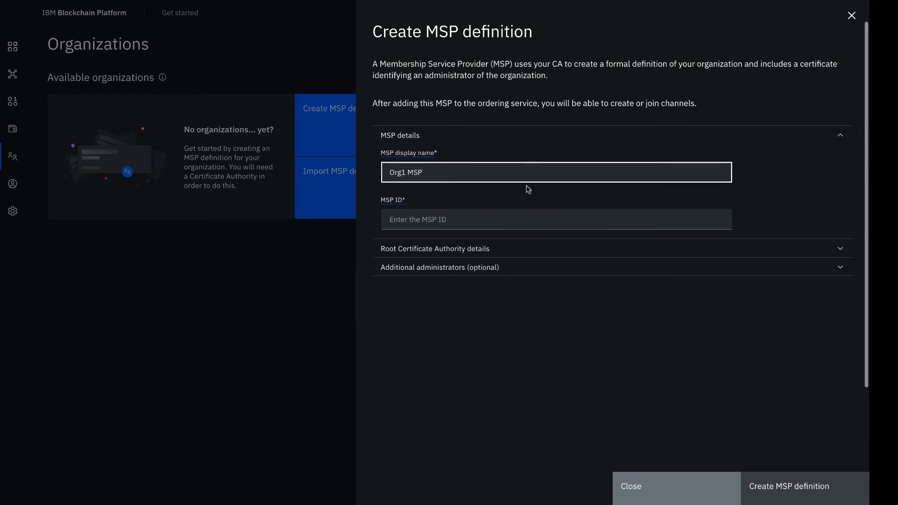
click(523, 216)
text(pr)
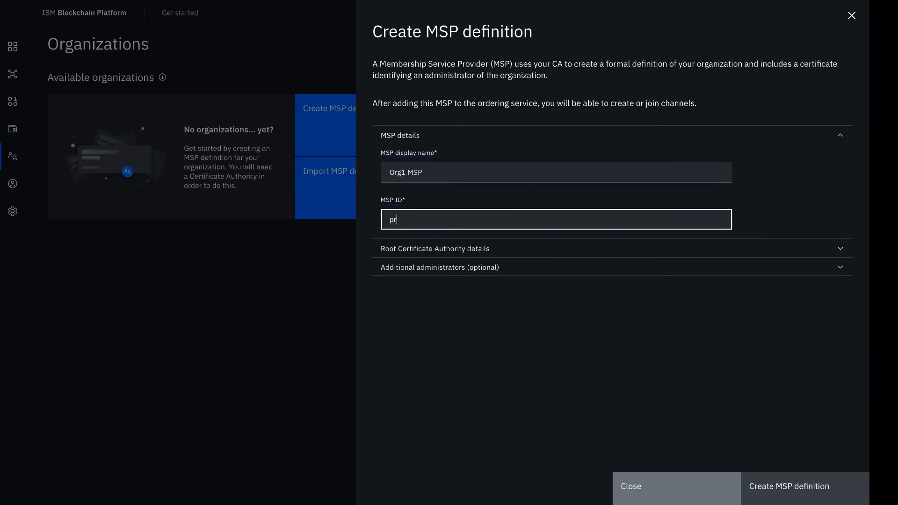
key(BackSpace)
key(BackSpace)
text(org1msp)
- Expand the root Certificate Authority details and choose Org1 CA as the root Certificate Authority
click(551, 252)
scroll(569, 291, down, 2)
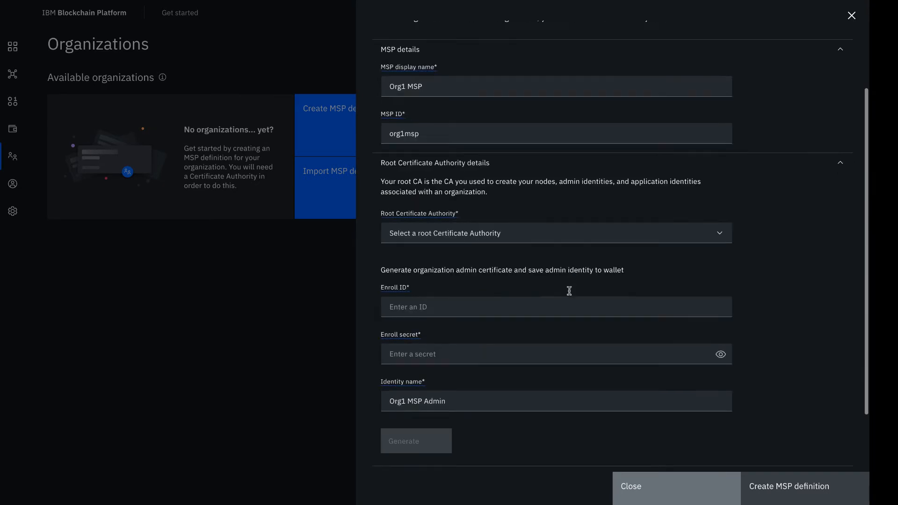
click(578, 216)
click(562, 235)
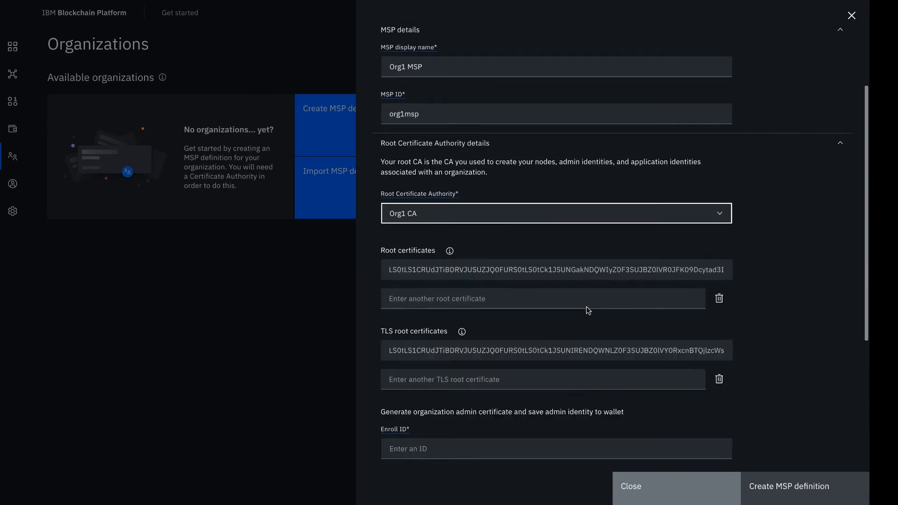
- Select org1admin as the organization admin's enroll ID, fill in the enroll secret and reveal it for checking
scroll(588, 310, down, 5)
click(591, 233)
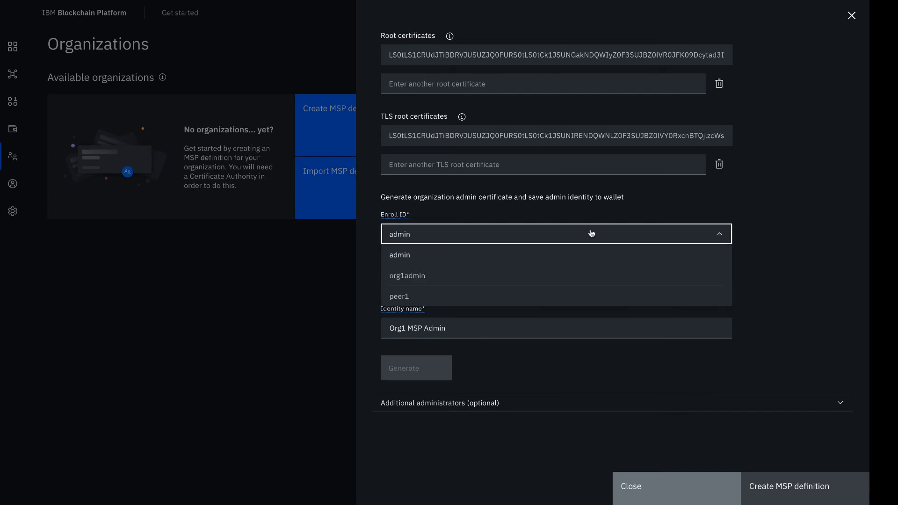
click(576, 279)
click(567, 279)
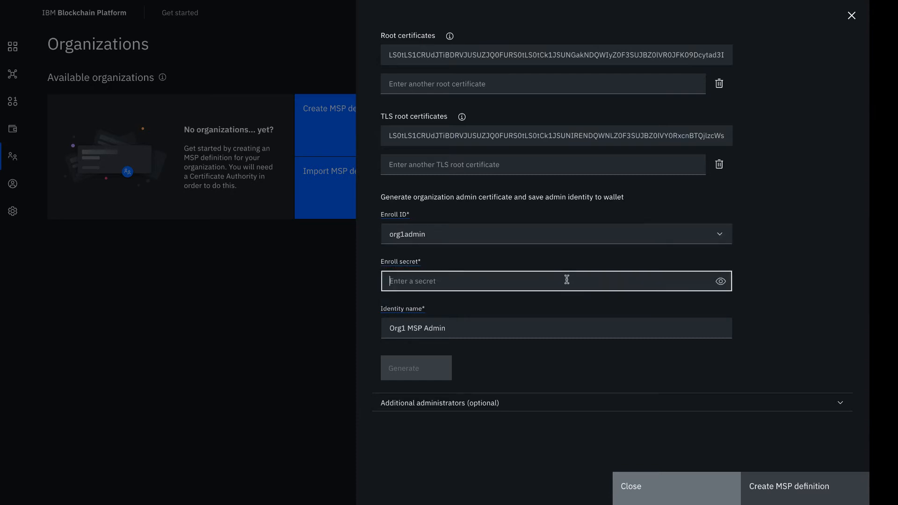
text(org1admin)
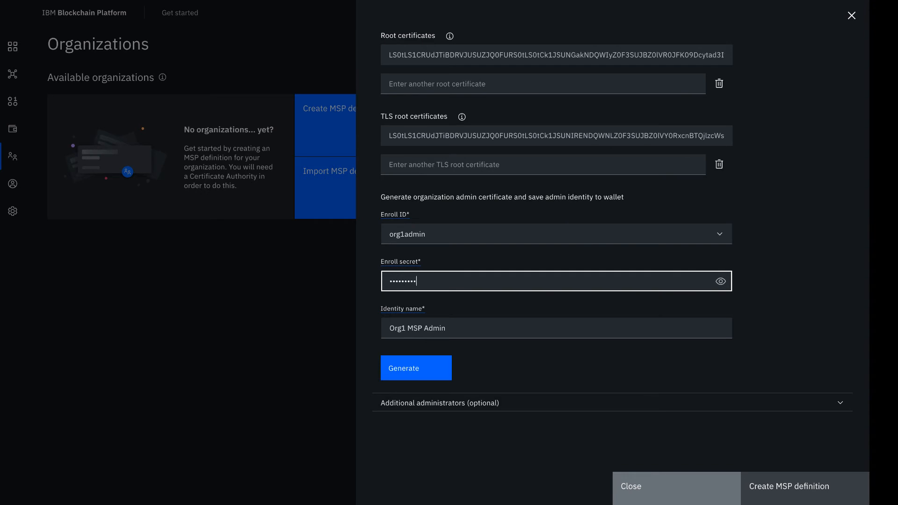
text(pw)
click(721, 281)
click(532, 354)
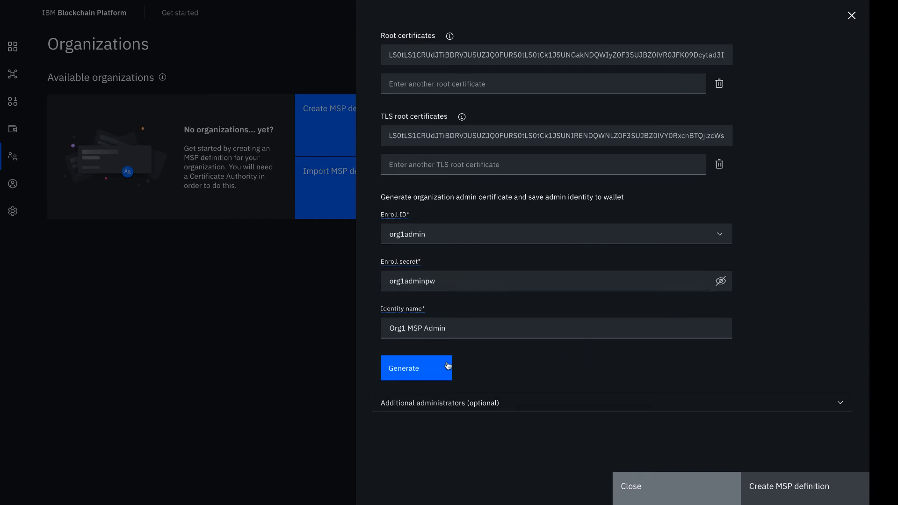
- Generate the Org1 MSP Admin identity and export it, saving the file Org1 MSP Admin.json
click(430, 372)
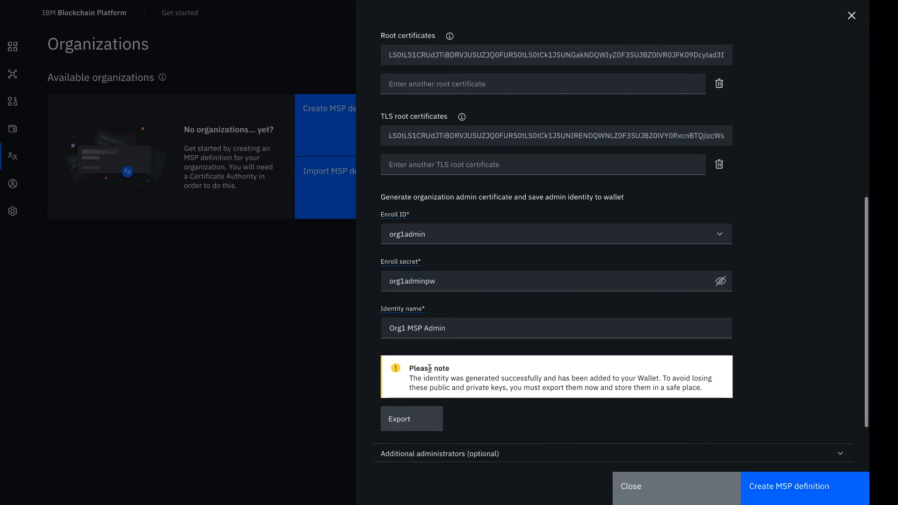
click(412, 419)
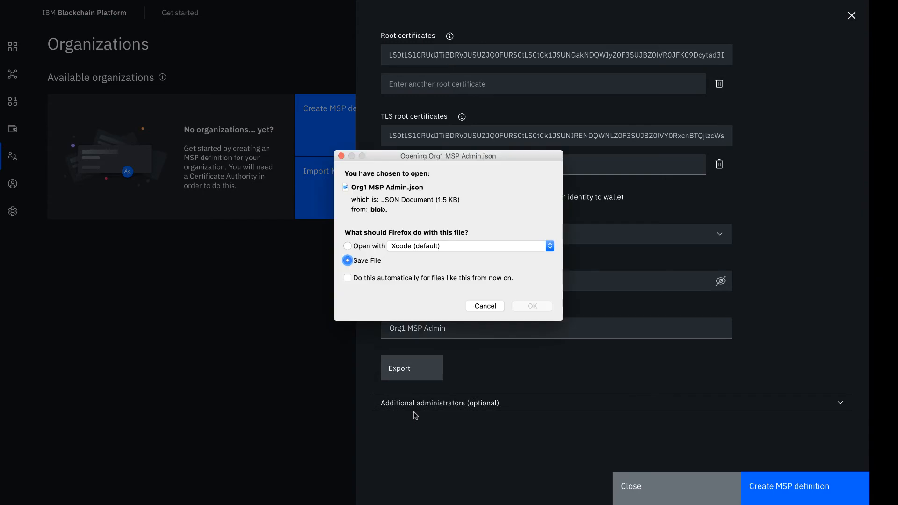
click(527, 308)
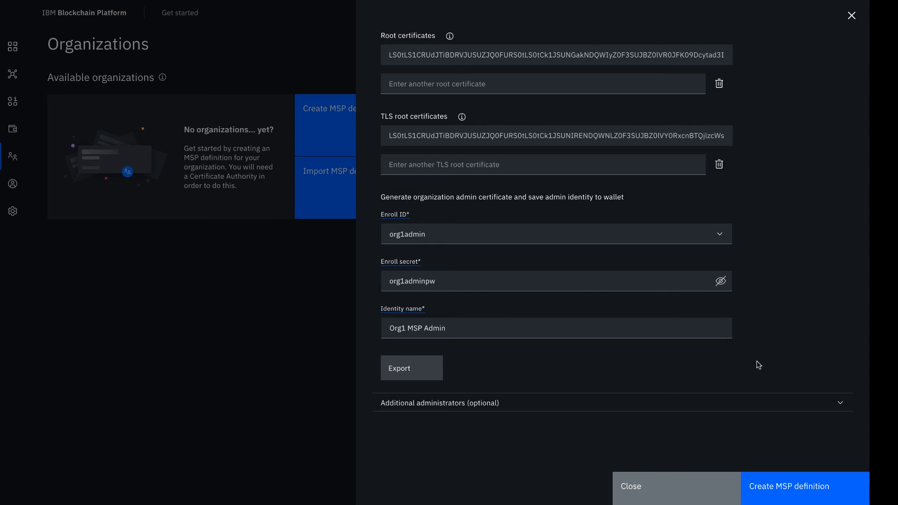
- Create the Org1 MSP definition and check the organization admin identity in the wallet
click(781, 486)
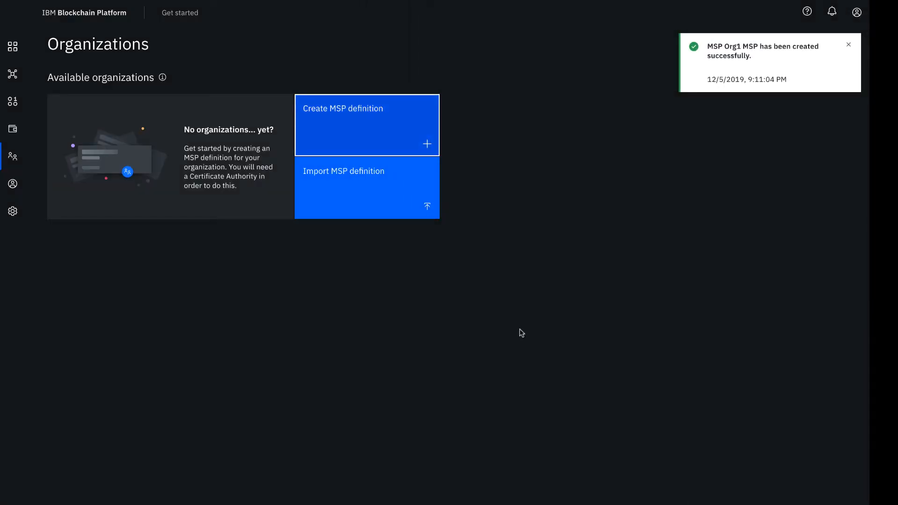
click(13, 129)
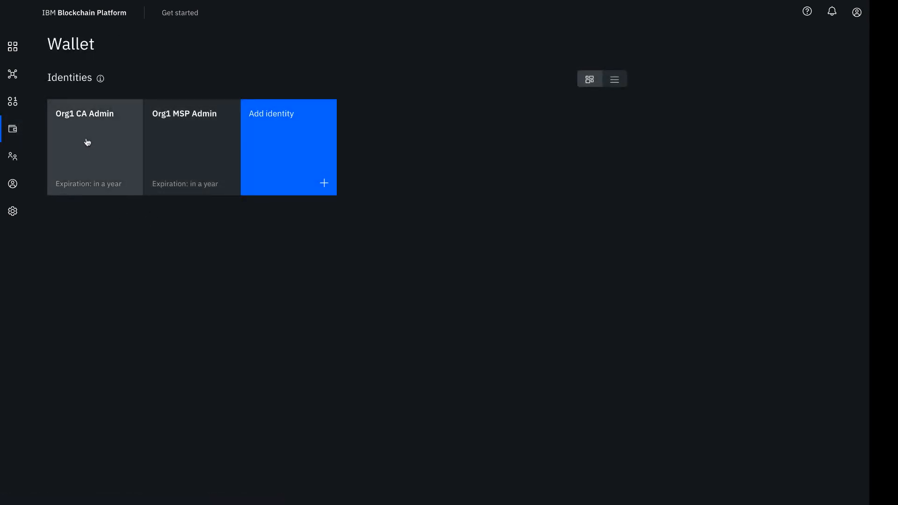
- Start adding a new IBM Cloud peer to the nodes with the display name Peer Org1
click(7, 43)
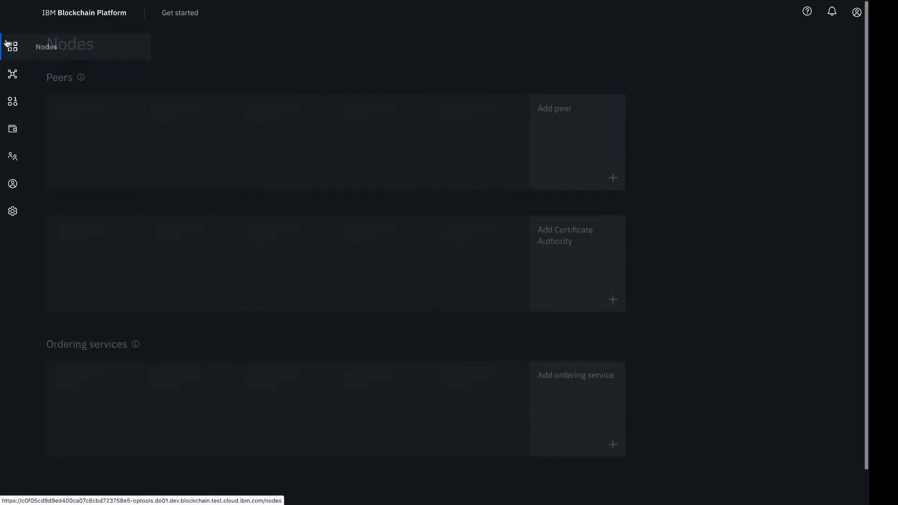
click(99, 139)
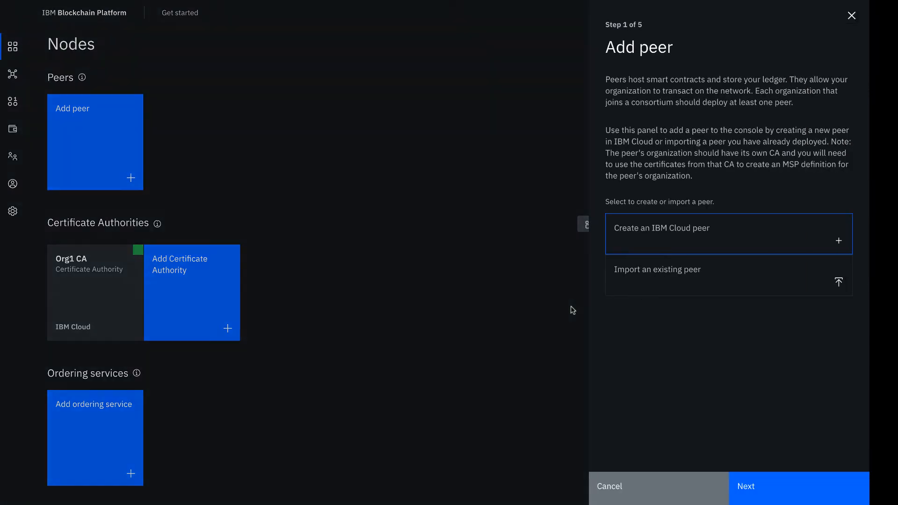
click(773, 478)
click(697, 103)
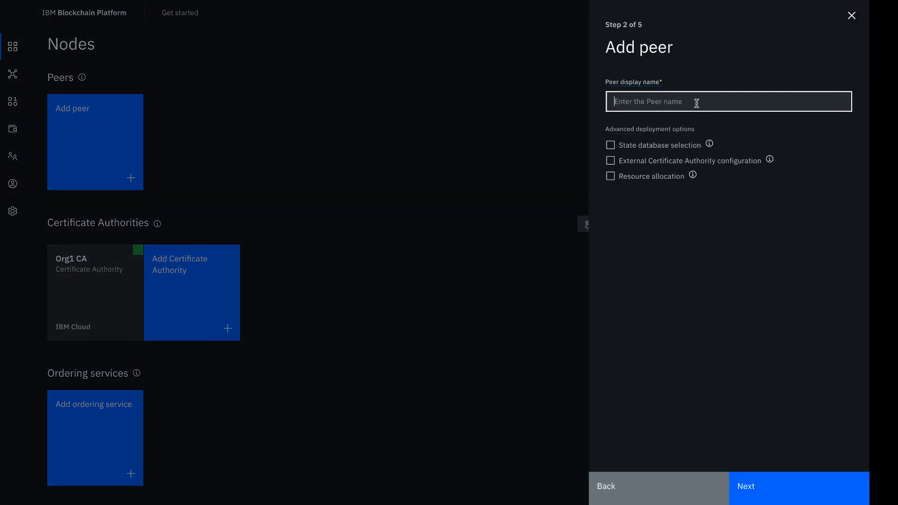
text(Peer Org1)
- Read the explanations of the peer's state database selection and external Certificate Authority configuration options
click(709, 145)
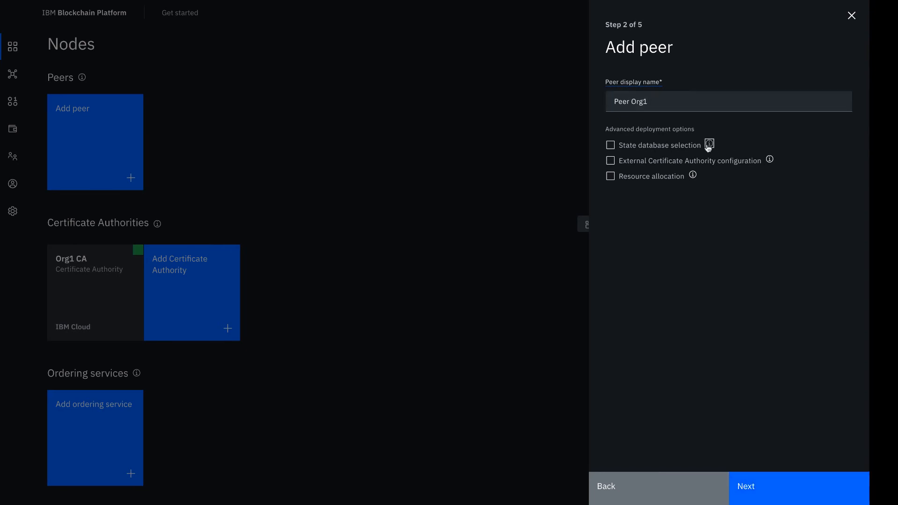
click(709, 145)
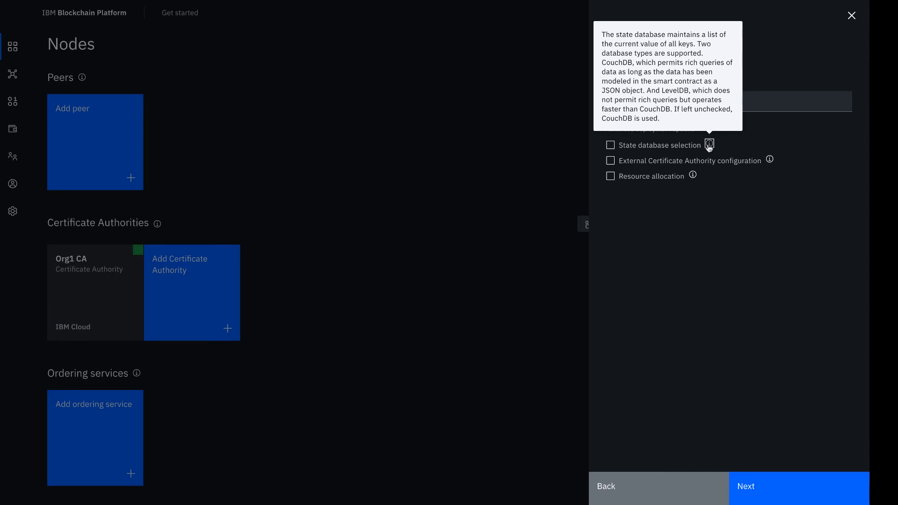
click(769, 161)
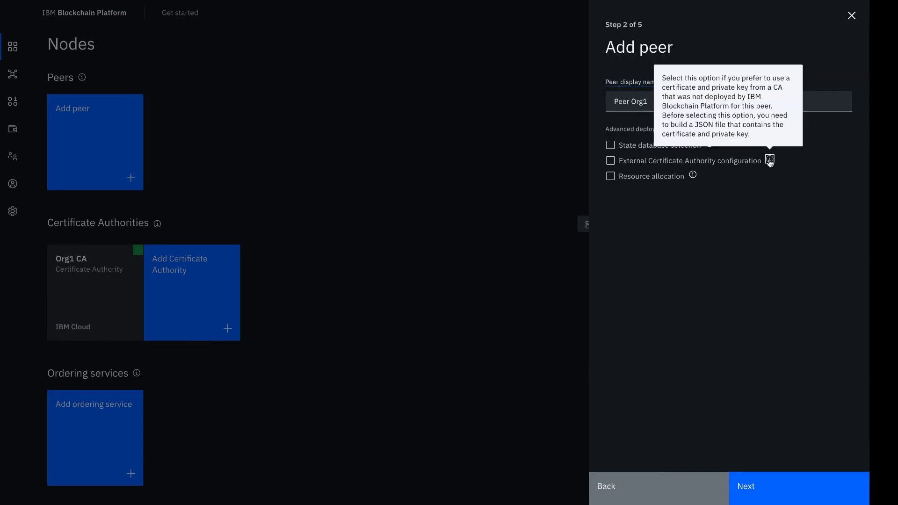
click(745, 181)
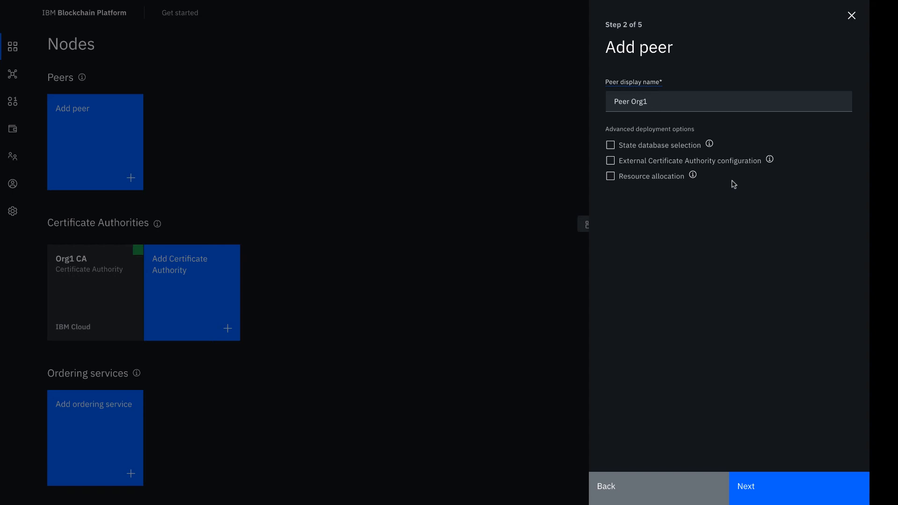
- Proceed with the advanced deployment options unselected and choose peer1 as the enroll ID of the peer under Org1 CA
click(610, 177)
click(611, 176)
click(787, 488)
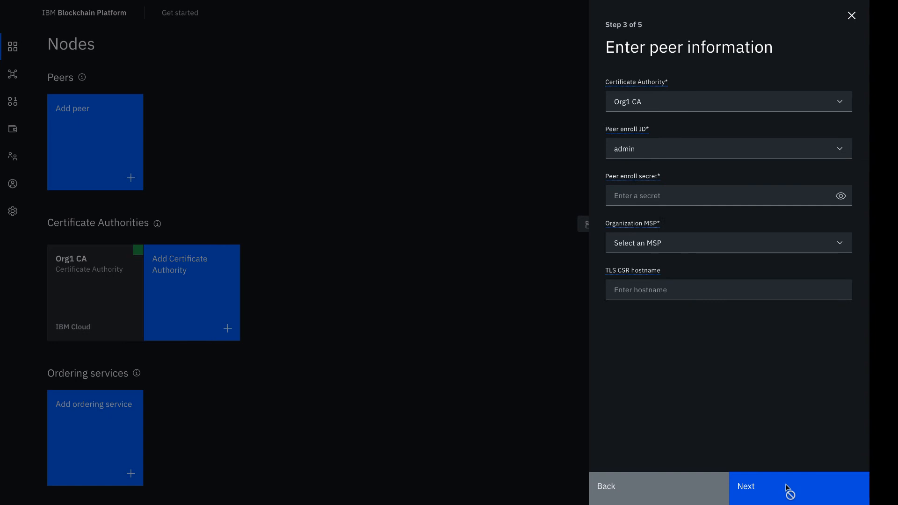
click(731, 153)
click(709, 214)
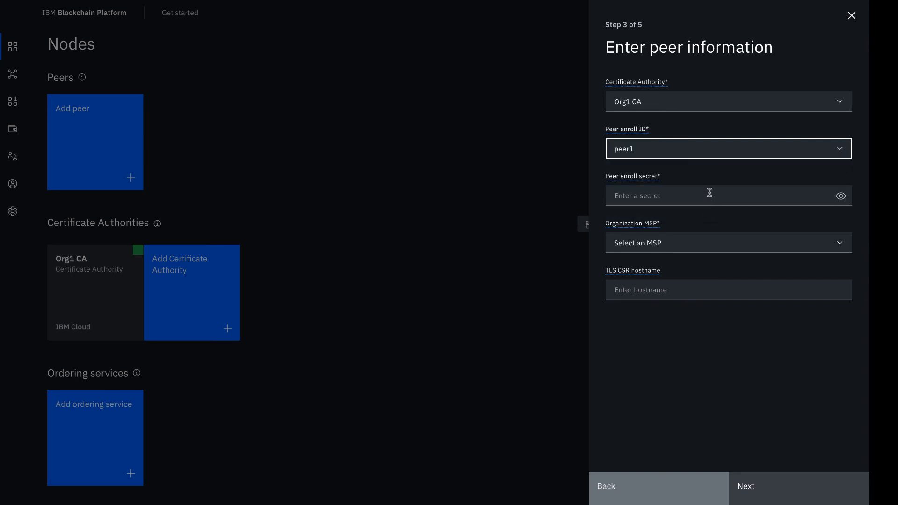
- Enter the peer enroll secret for peer1, revealing the field to correct the mistyped characters
click(710, 193)
text(pe)
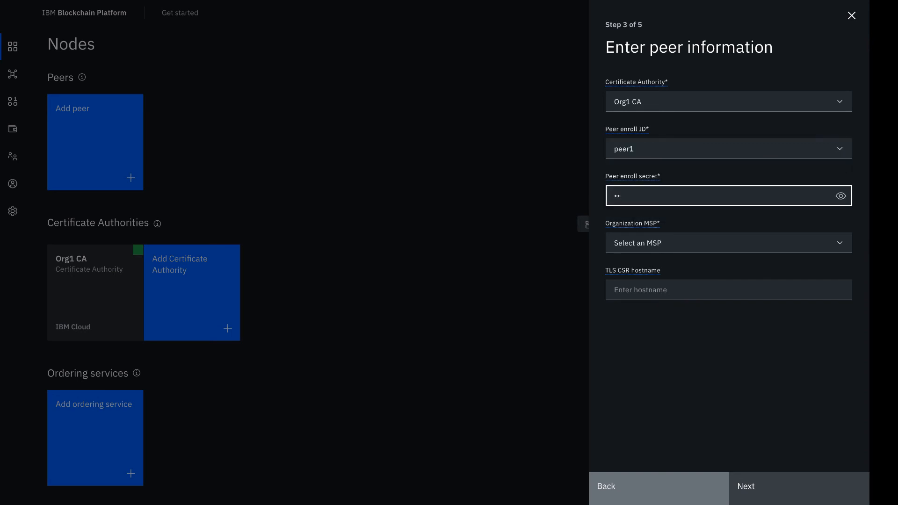
text(eer)
click(841, 196)
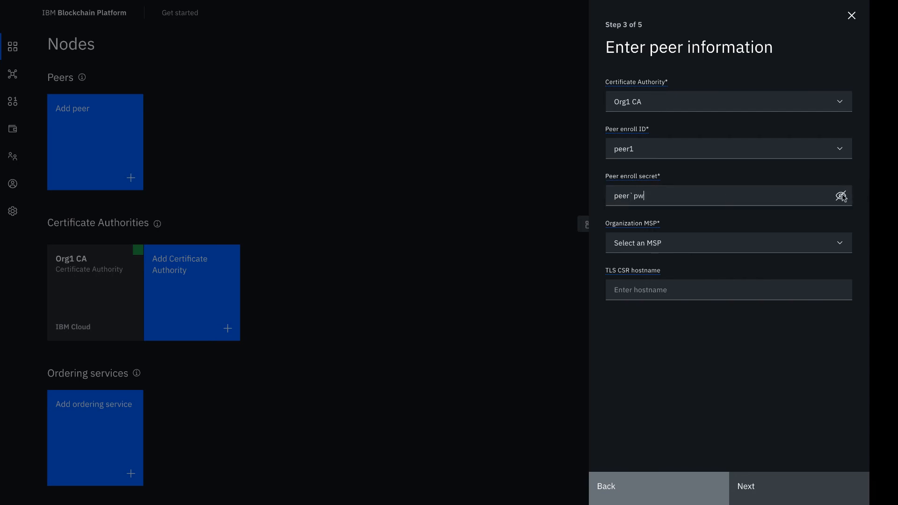
key(BackSpace)
key(BackSpace)
key(BackSpace)
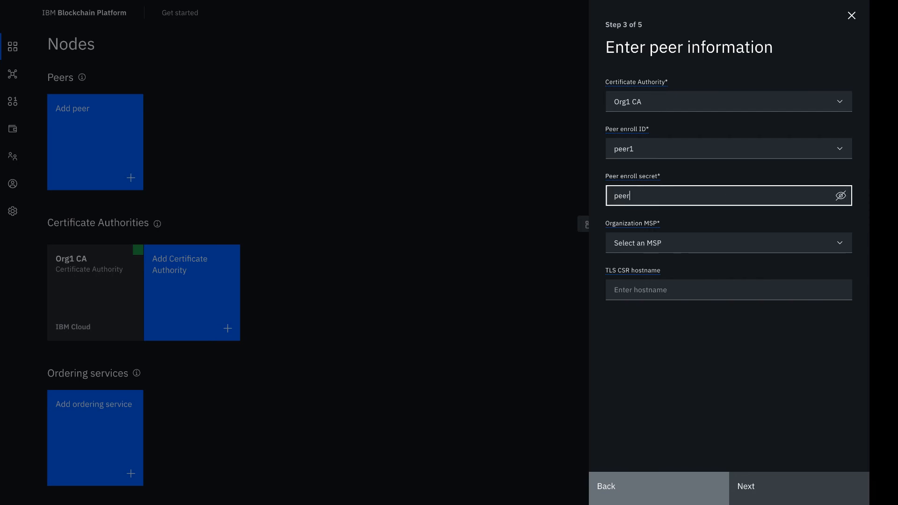
text(1pw)
- Set the organization MSP to Org1 MSP and associate the existing Org1 MSP Admin identity as peer administrator
click(781, 248)
click(771, 266)
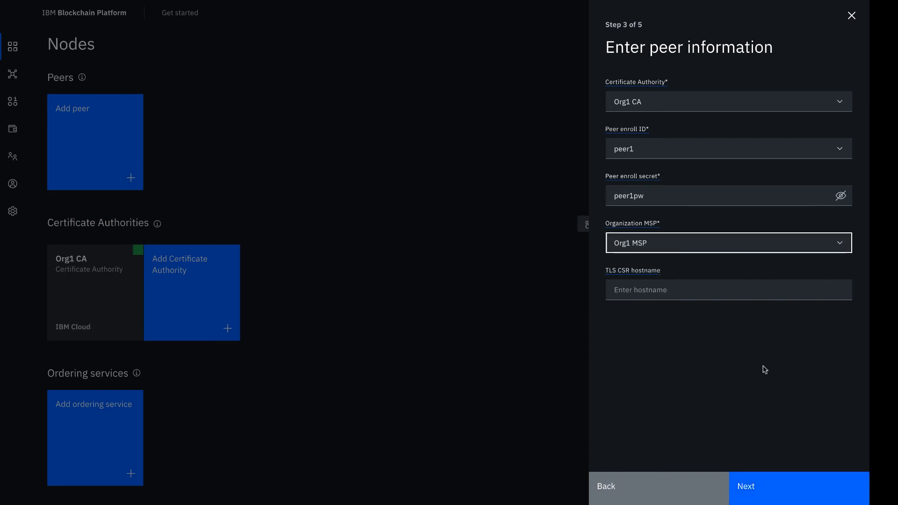
click(782, 491)
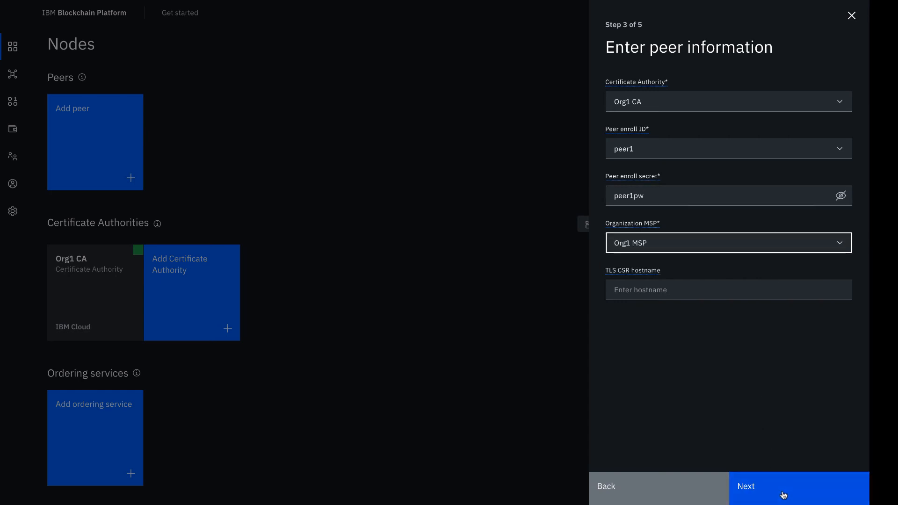
click(751, 145)
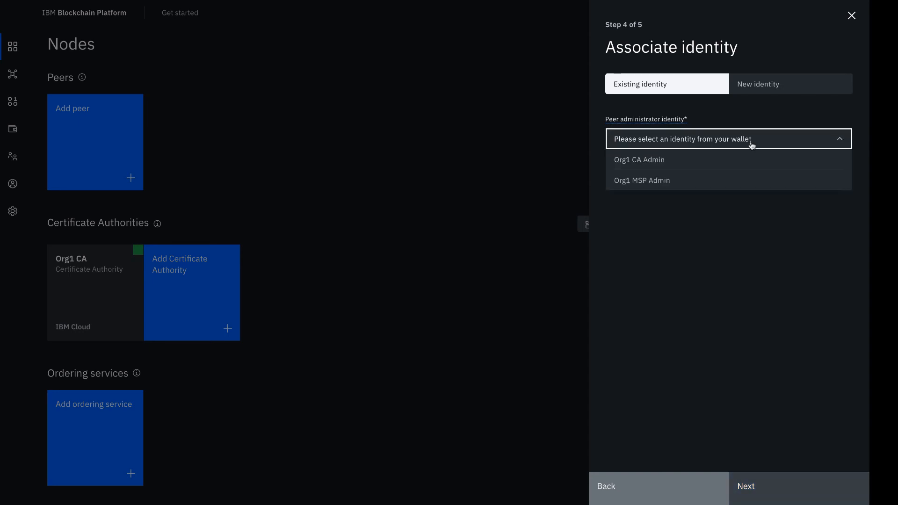
click(743, 186)
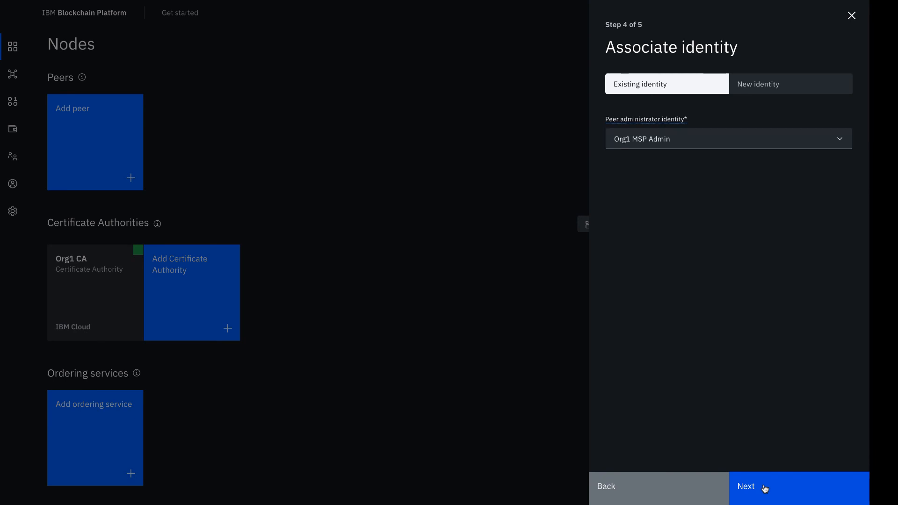
click(764, 488)
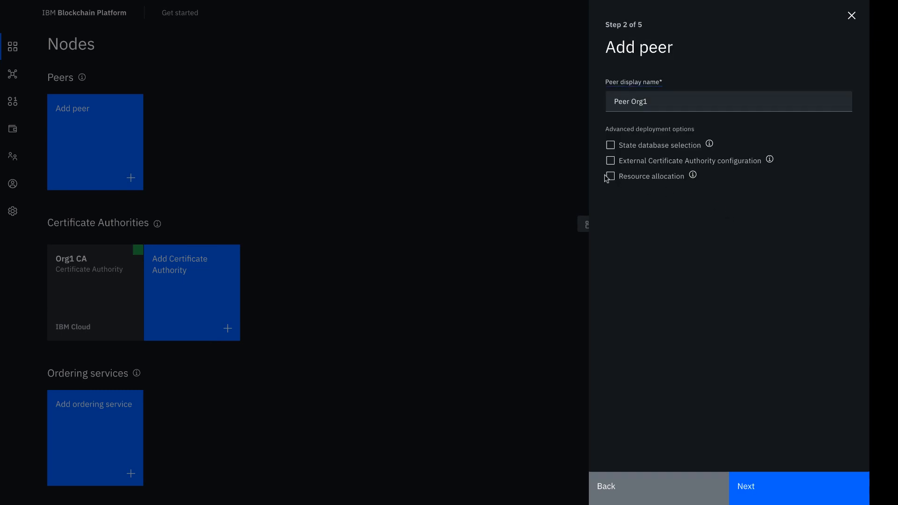
- Enable the resource allocation option and review the CPU, memory and storage settings of the peer's containers
click(609, 176)
click(761, 483)
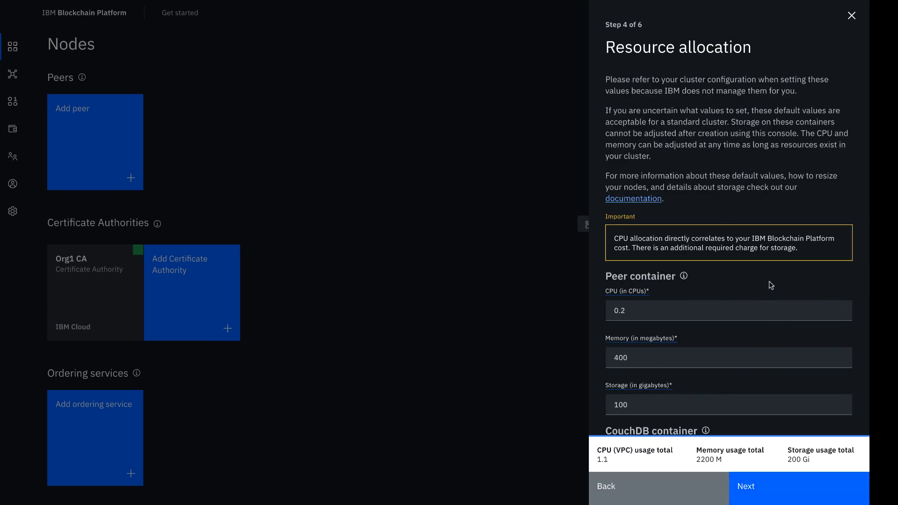
scroll(771, 285, down, 5)
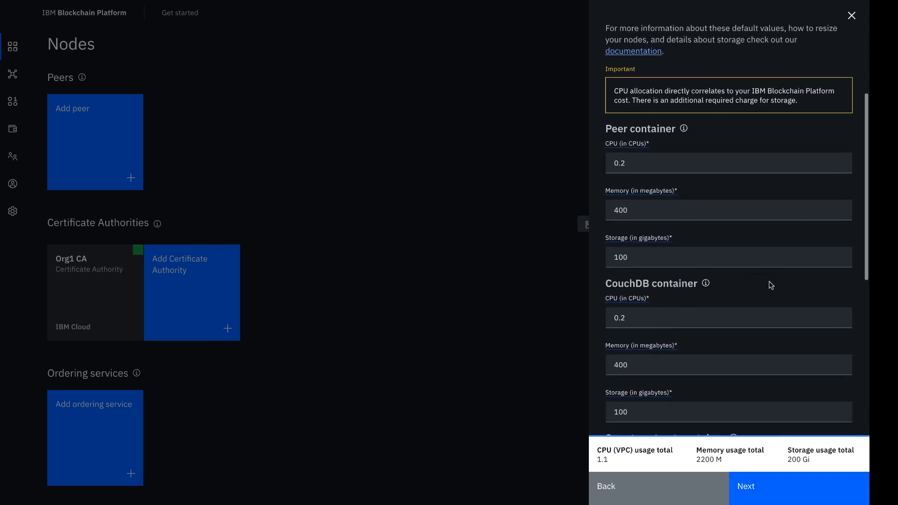
scroll(769, 282, down, 7)
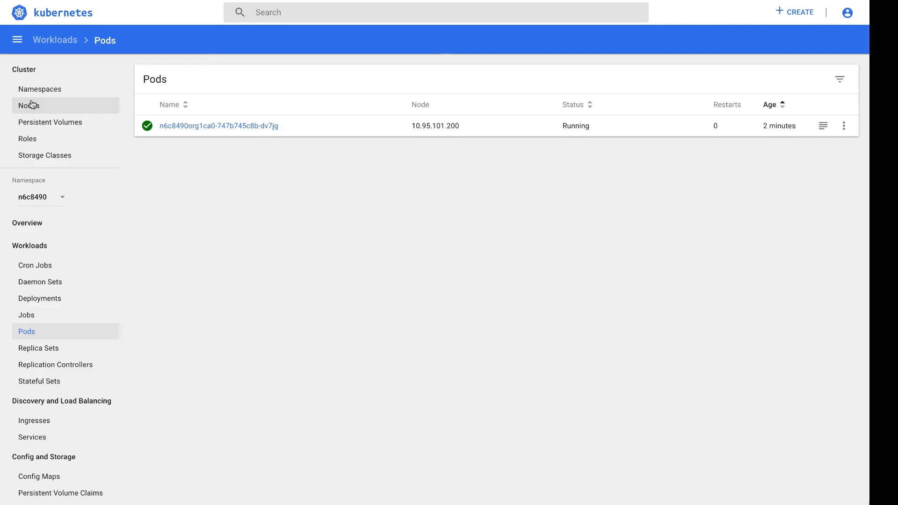
click(31, 104)
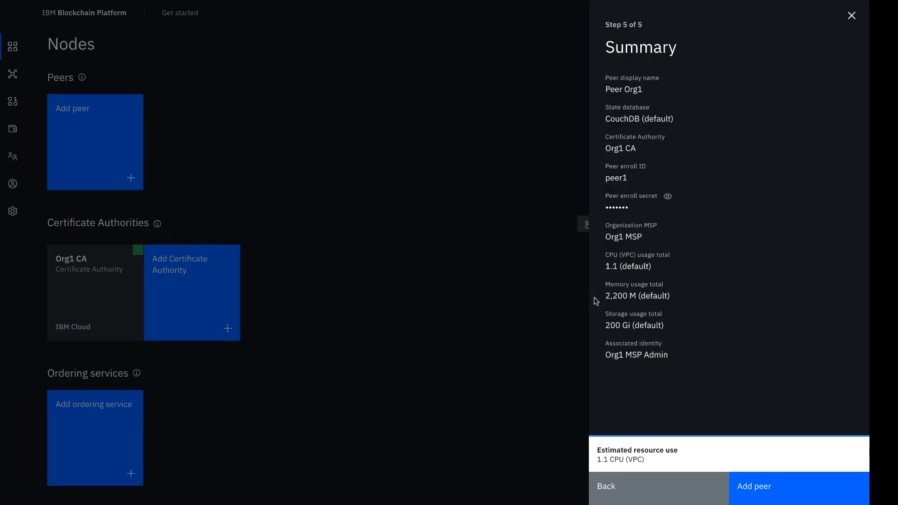
- Submit the summary to add Peer Org1 with the default resource allocation
click(773, 485)
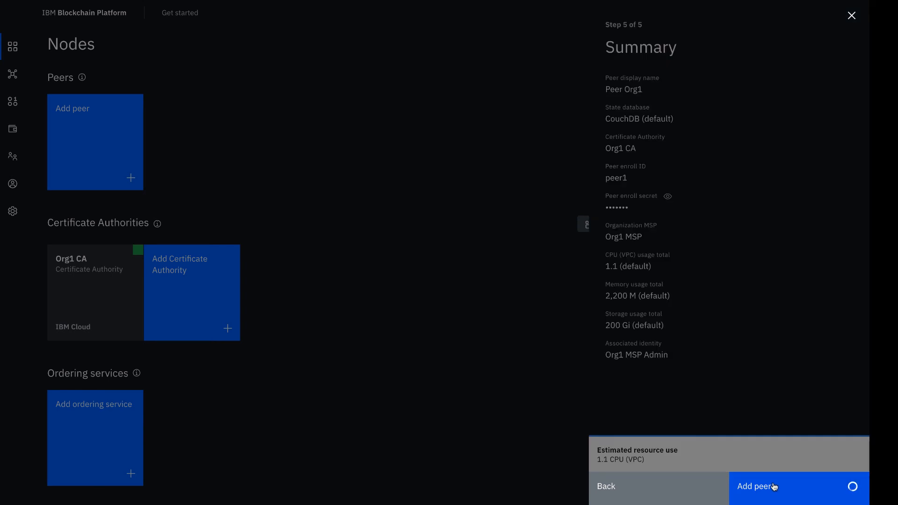